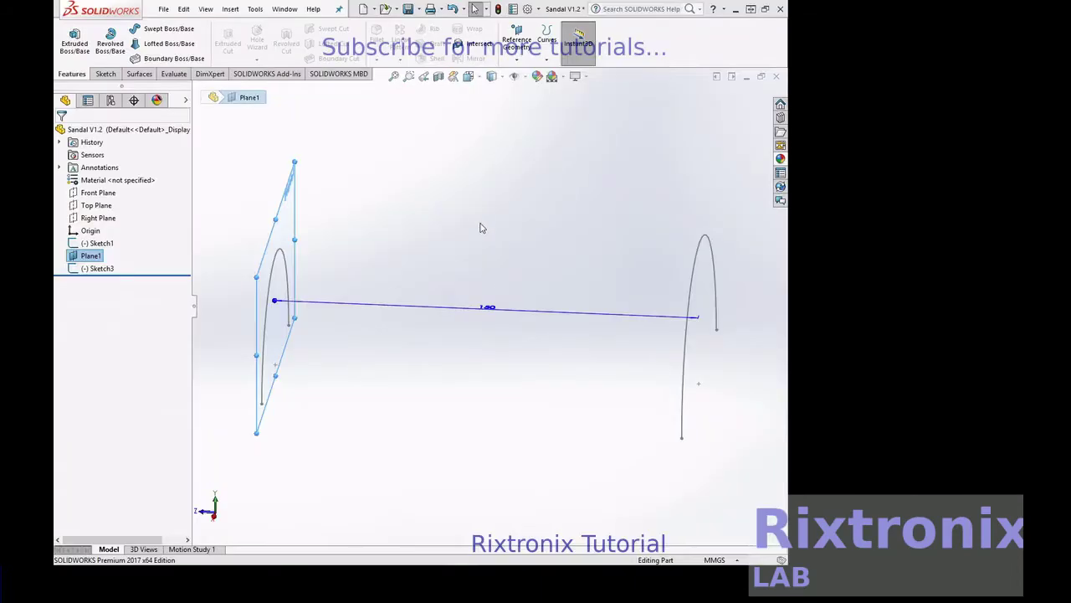
- Orbit the model to inspect the two arch sketches from another side
right_click(482, 226)
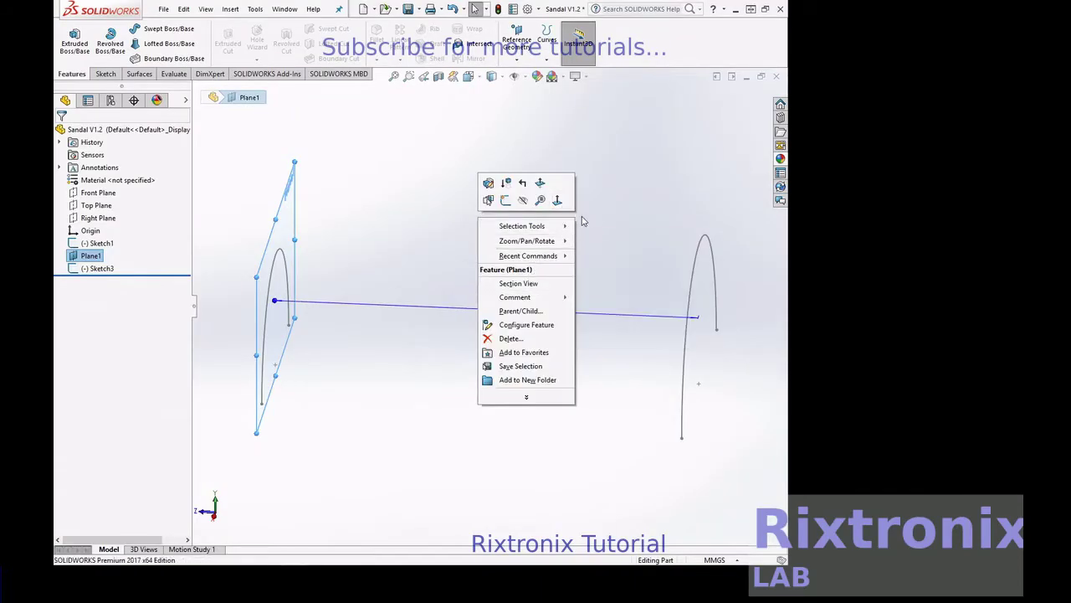
left_click(620, 283)
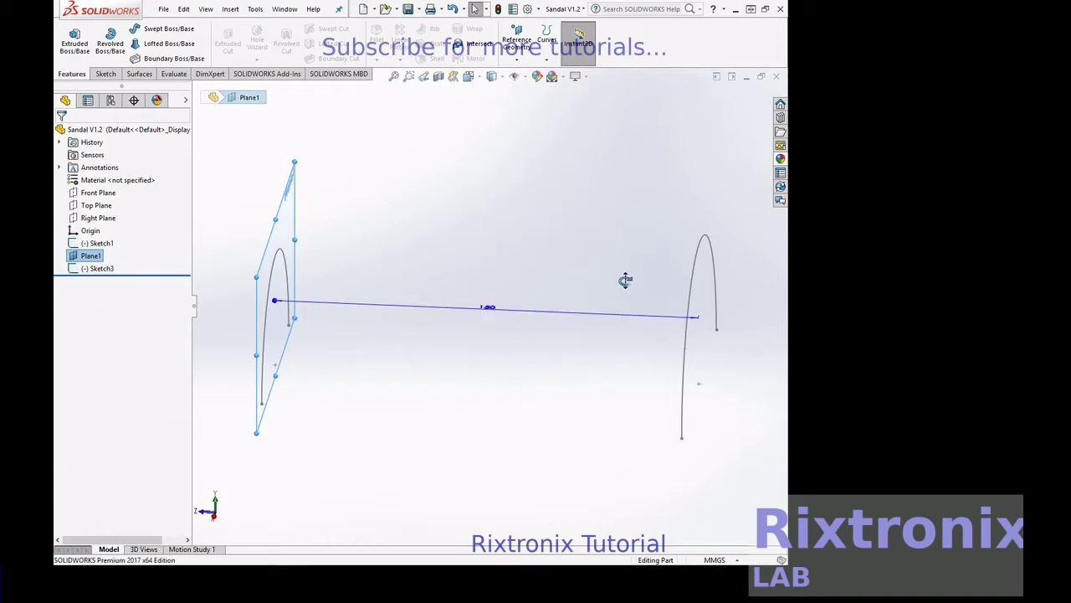
mouse_move(610, 208)
left_mouse_down()
mouse_move(530, 220)
mouse_move(581, 212)
mouse_move(424, 191)
left_mouse_up()
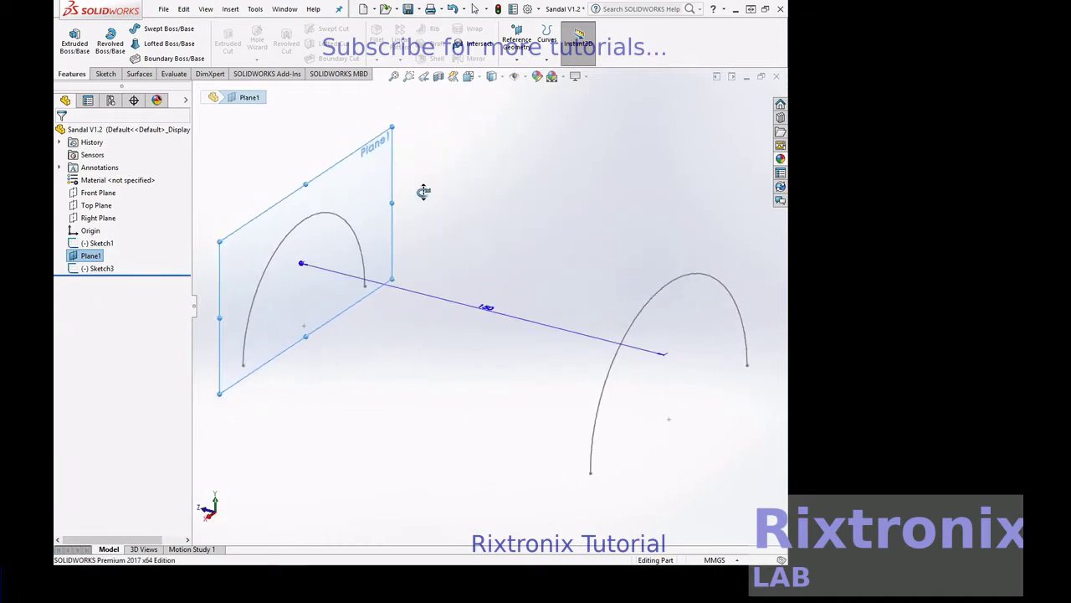
left_click(95, 193)
mouse_move(428, 226)
left_mouse_down()
mouse_move(469, 242)
mouse_move(538, 242)
mouse_move(463, 230)
mouse_move(451, 201)
mouse_move(400, 201)
mouse_move(464, 200)
left_mouse_up()
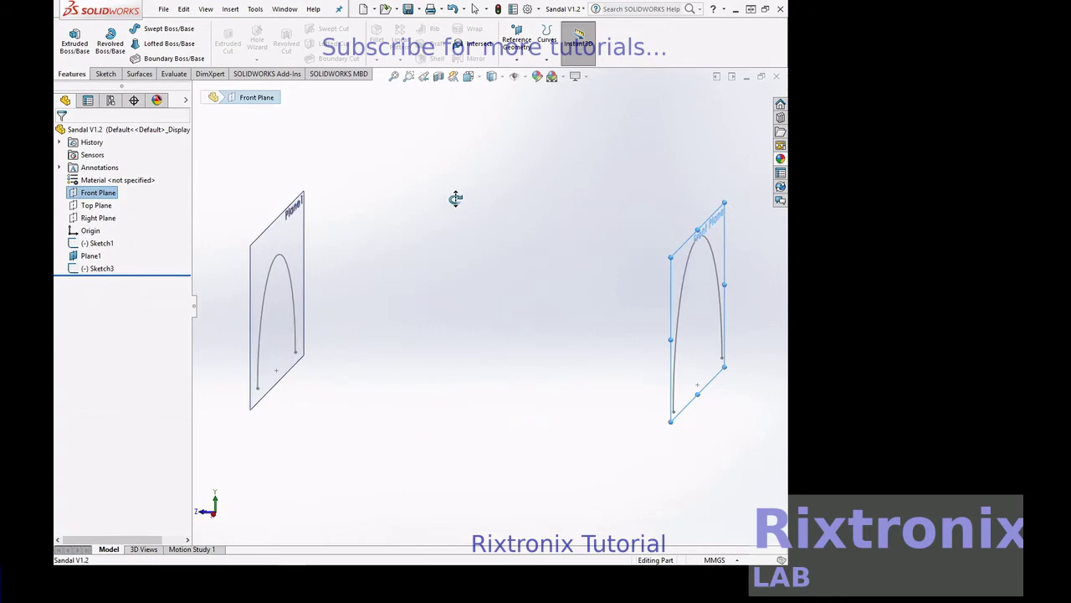
key("Escape")
left_click(456, 204)
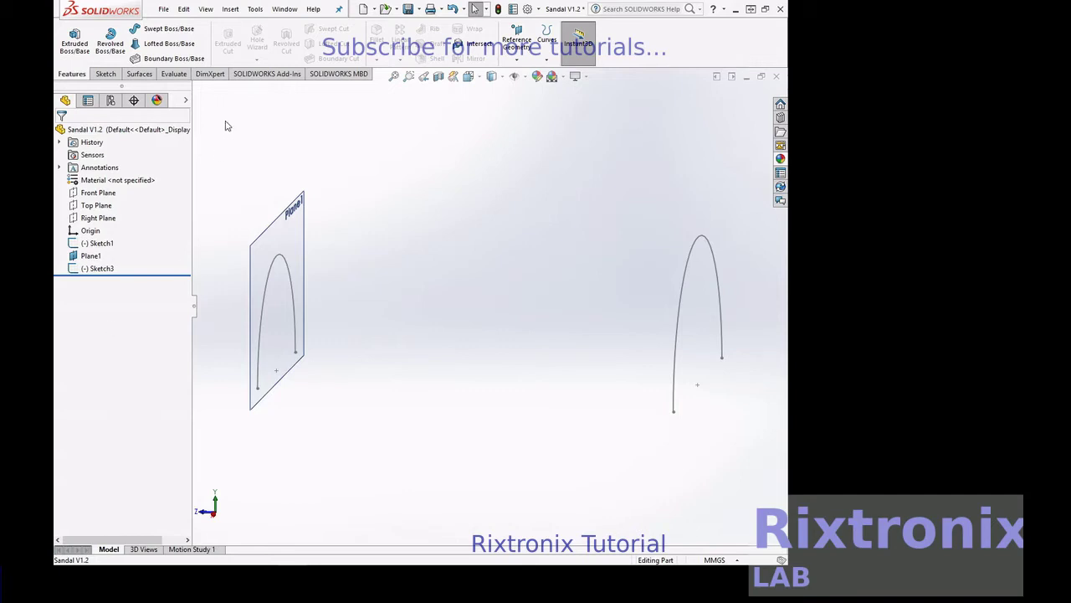
- Loft a surface between Sketch3 and Sketch1, checking the half-tube preview by orbiting
left_click(145, 80)
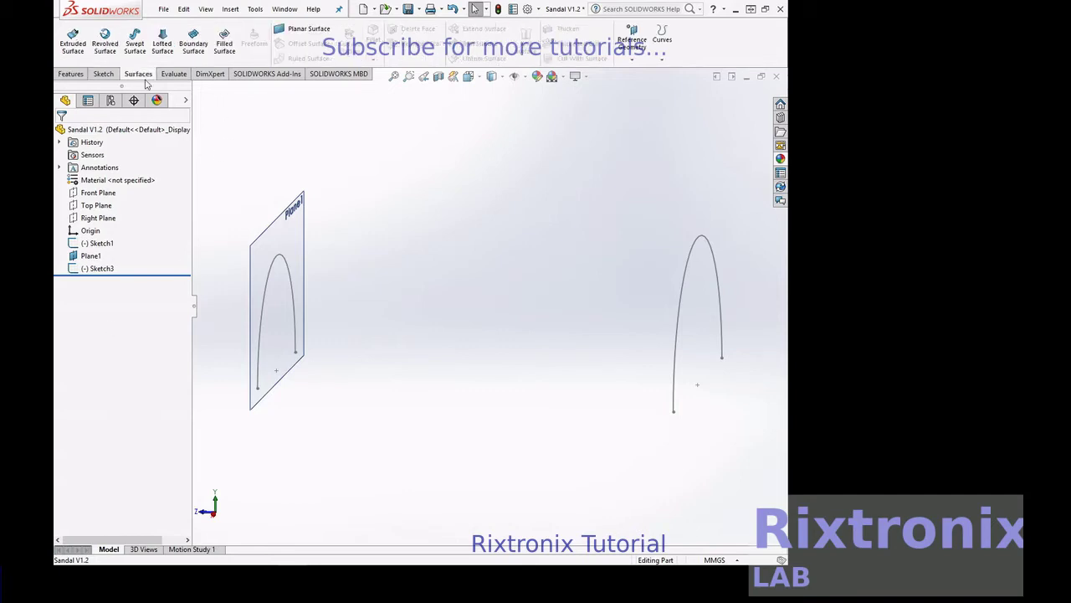
left_click(162, 41)
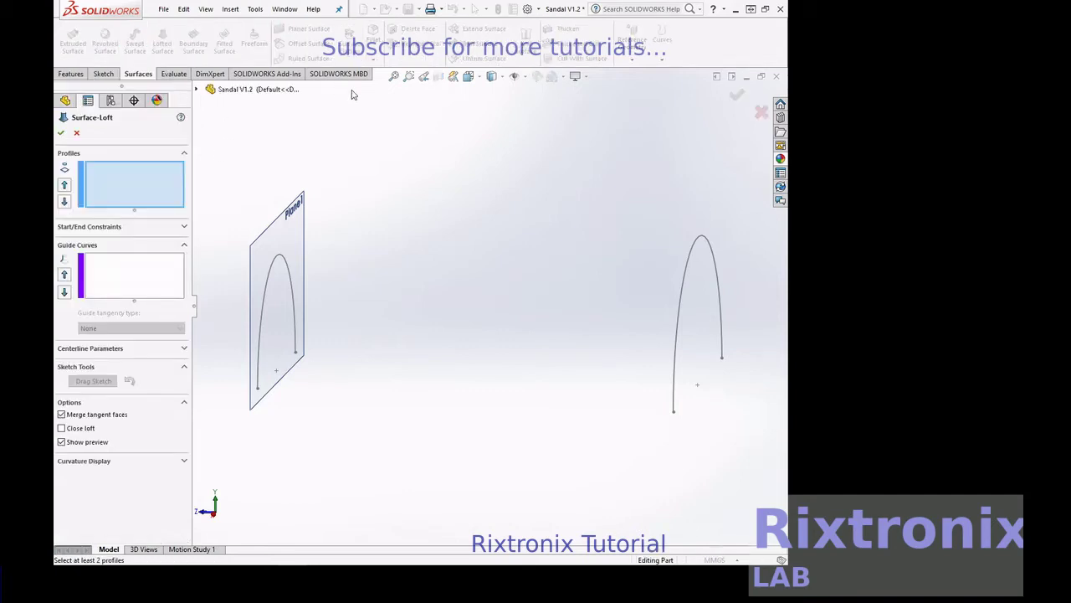
left_click(278, 256)
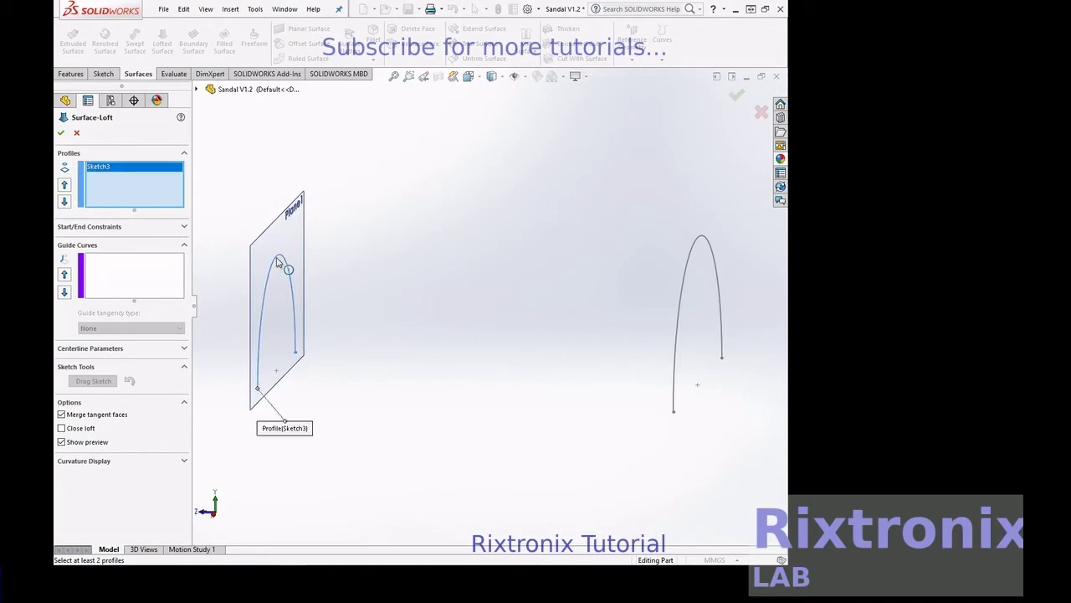
left_click(680, 313)
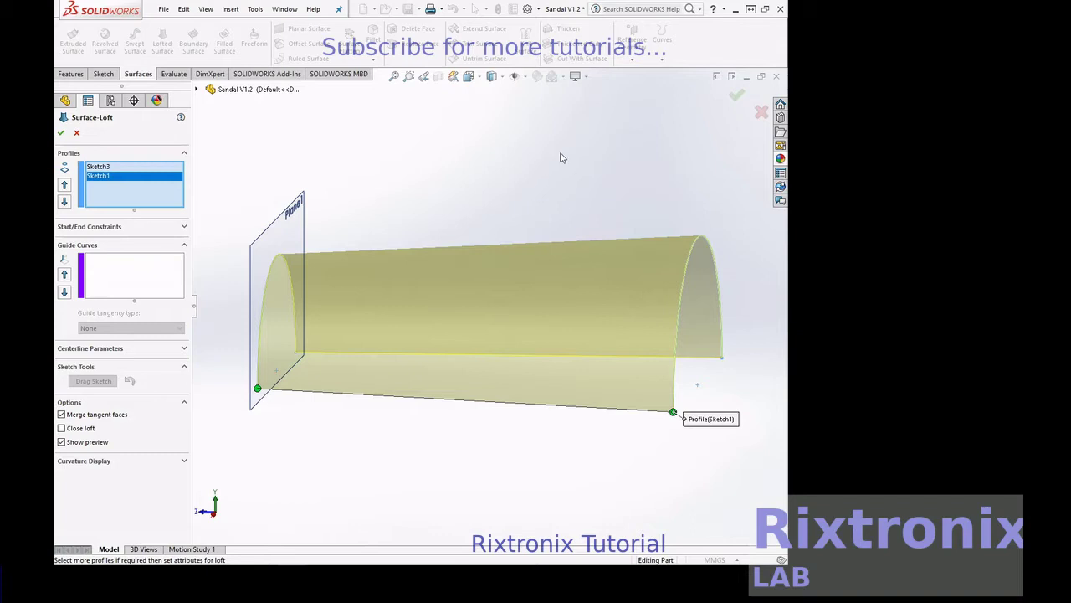
right_click(561, 157)
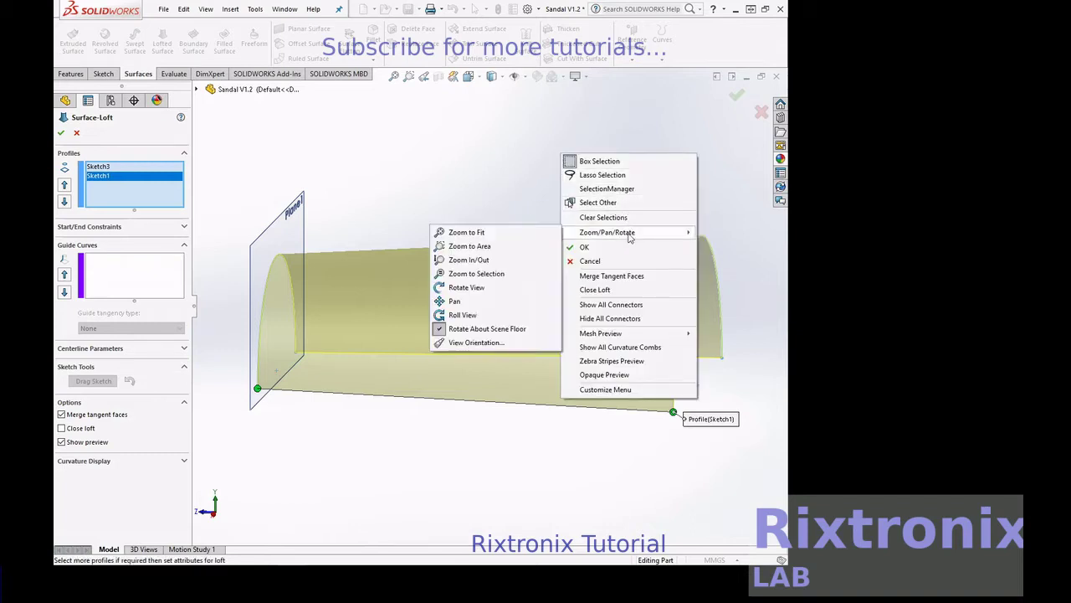
left_click(507, 288)
mouse_move(588, 141)
left_mouse_down()
mouse_move(437, 153)
mouse_move(467, 219)
mouse_move(597, 227)
mouse_move(581, 137)
mouse_move(547, 126)
left_mouse_up()
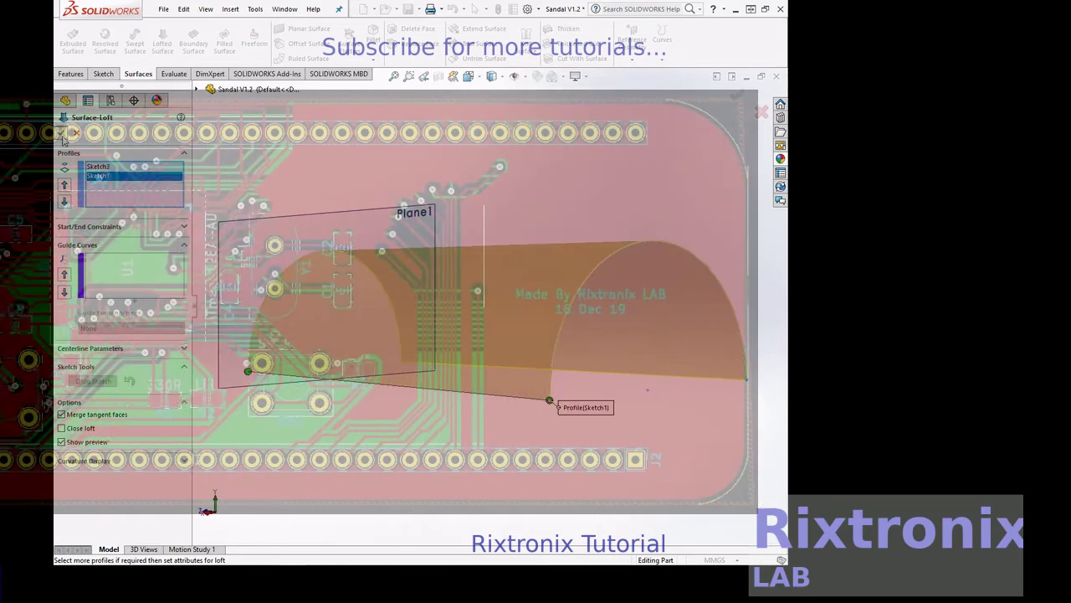
left_click(61, 133)
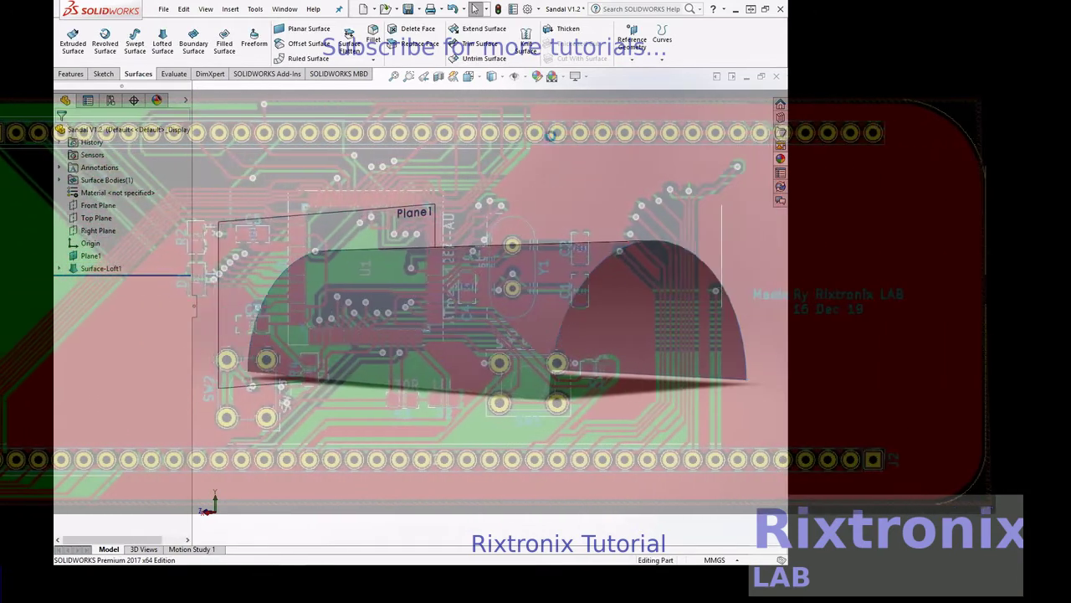
- Thicken Surface-Loft1, editing the thickness value and accepting
left_click(561, 29)
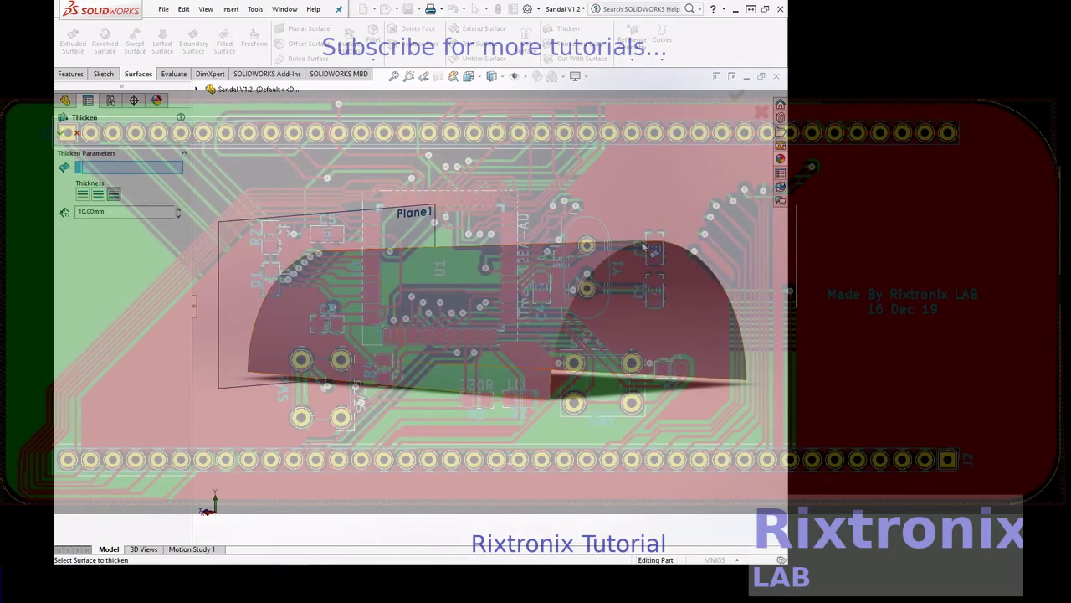
left_click(644, 247)
left_click(119, 215)
type("1.5")
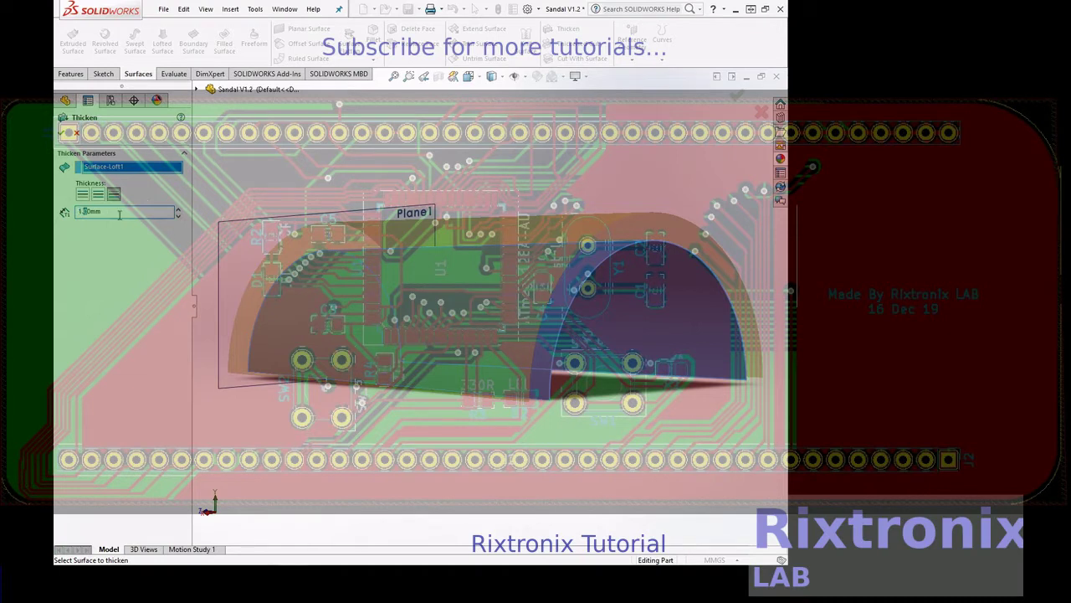
key("Return")
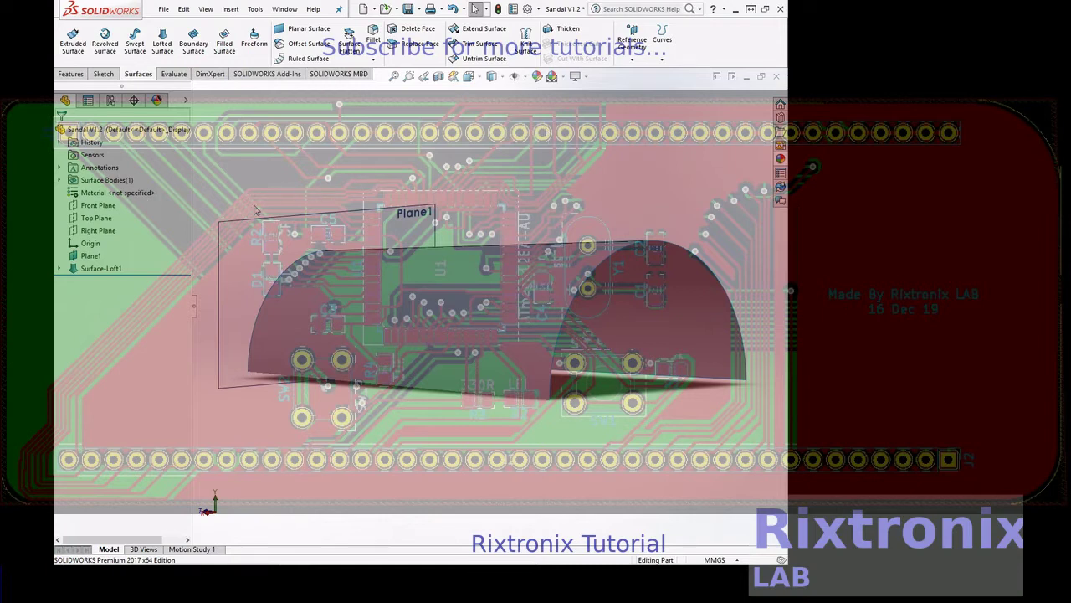
- Orbit to a side view, then turn the view Normal To the Right Plane for sketching
right_click(465, 161)
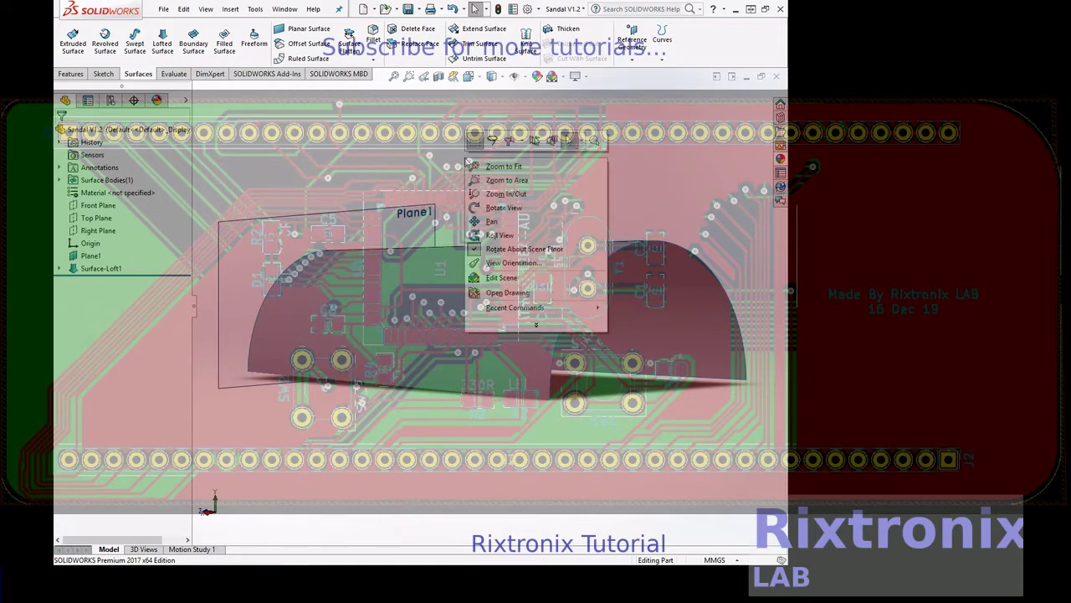
left_click(496, 207)
left_click_drag(502, 209, 341, 247)
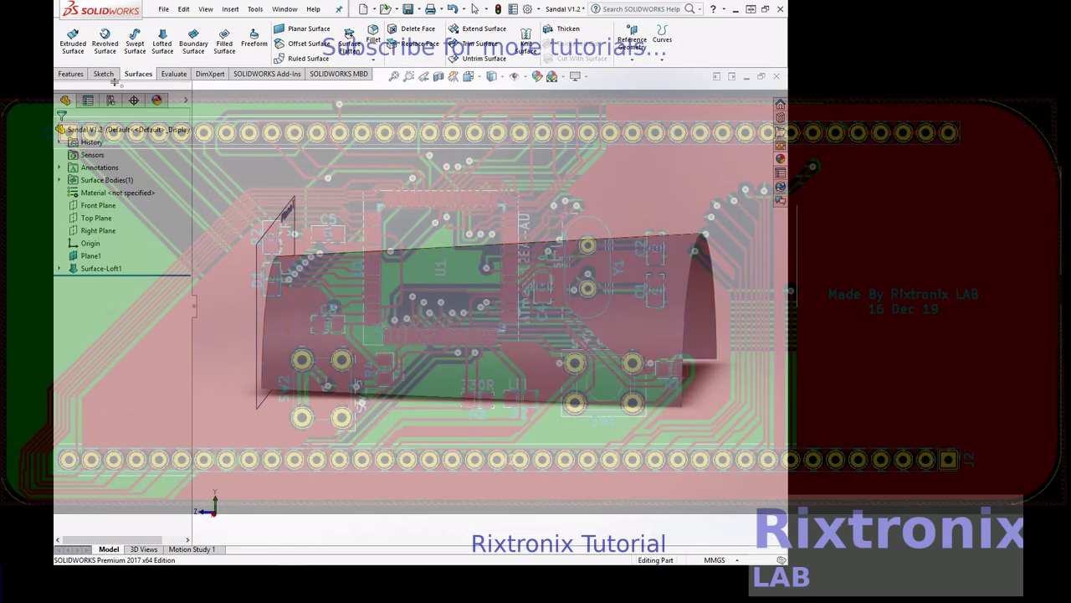
left_click(105, 76)
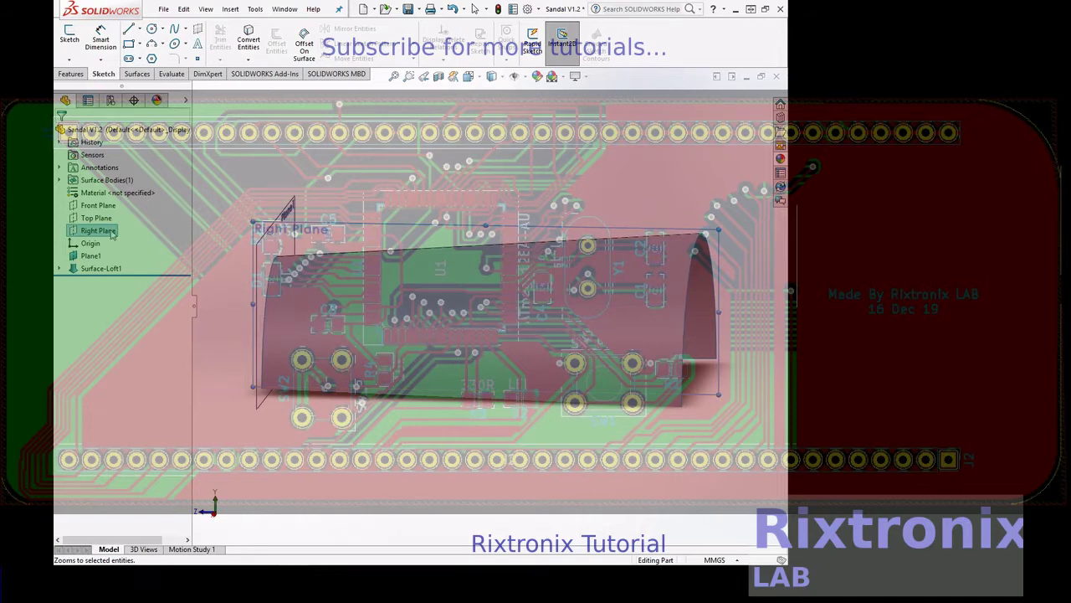
right_click(112, 233)
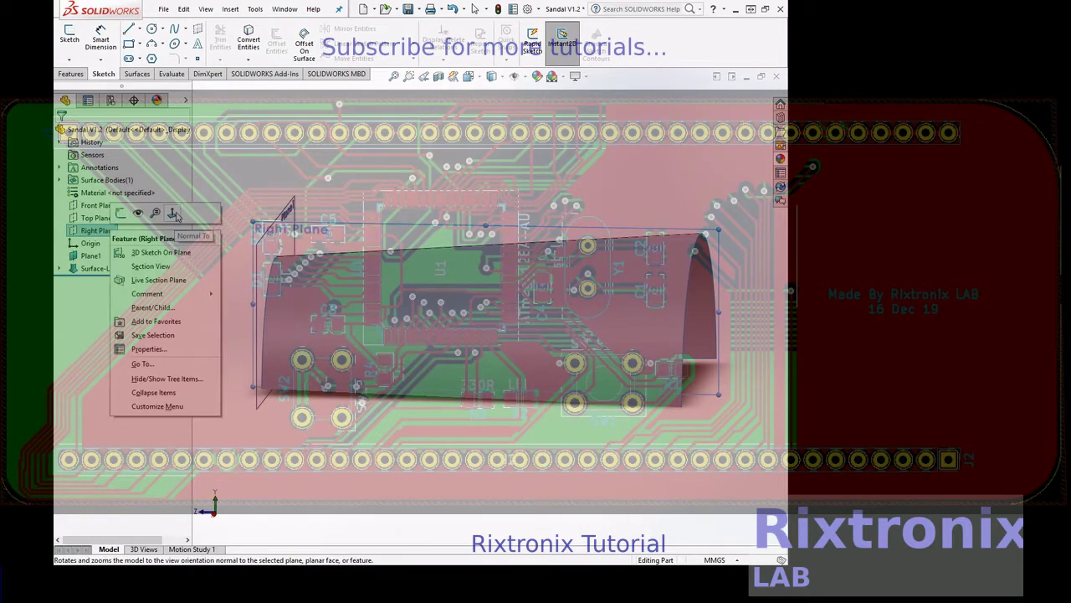
left_click(174, 214)
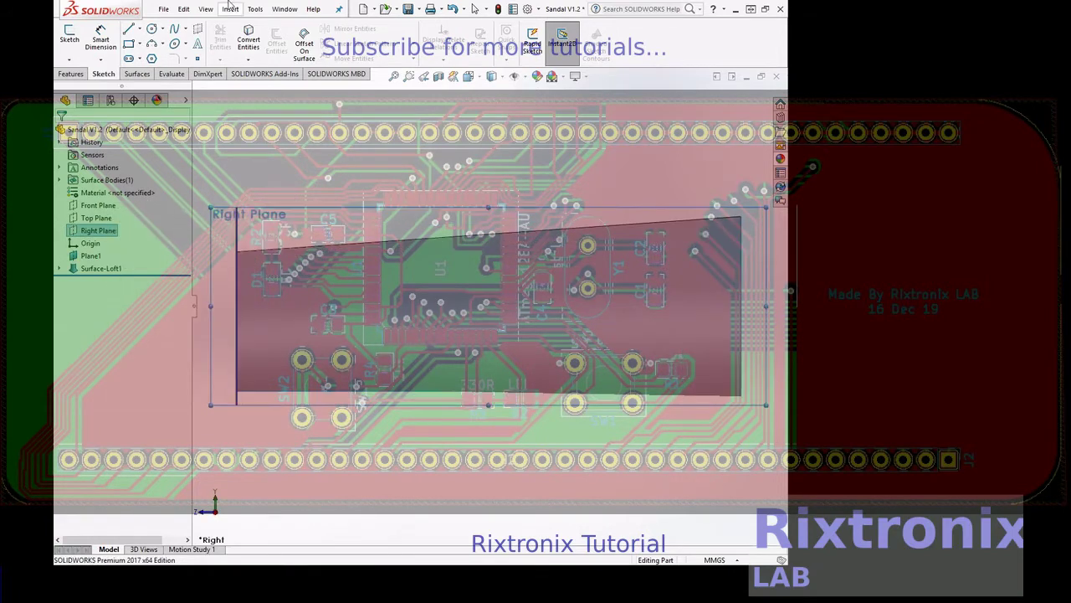
- Draw one straight slot near the lower-left of the surface as Sketch4
left_click(129, 58)
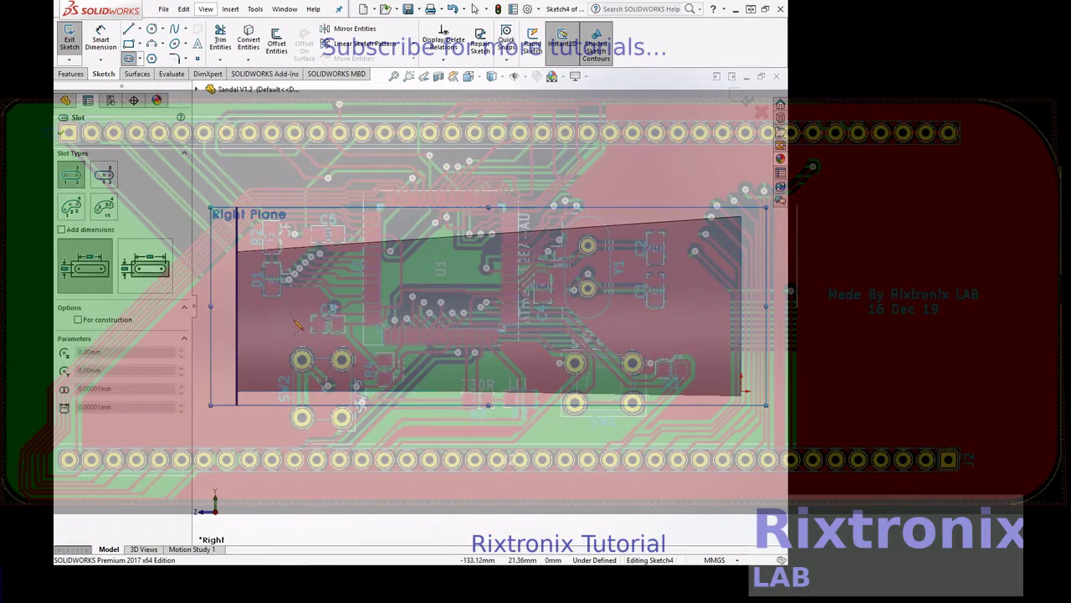
left_click(280, 343)
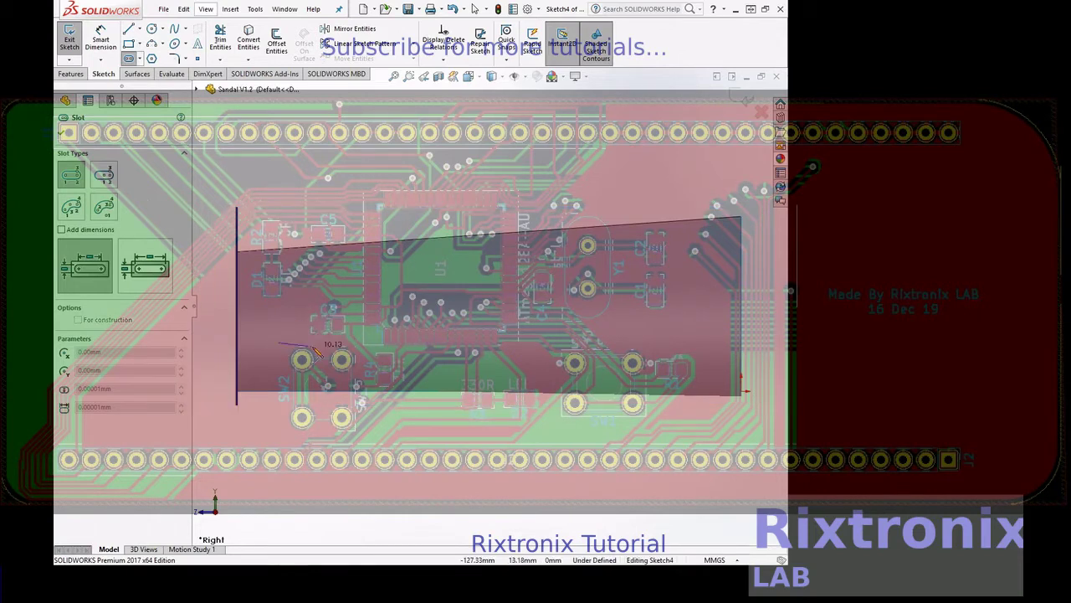
left_click(313, 344)
left_click(320, 349)
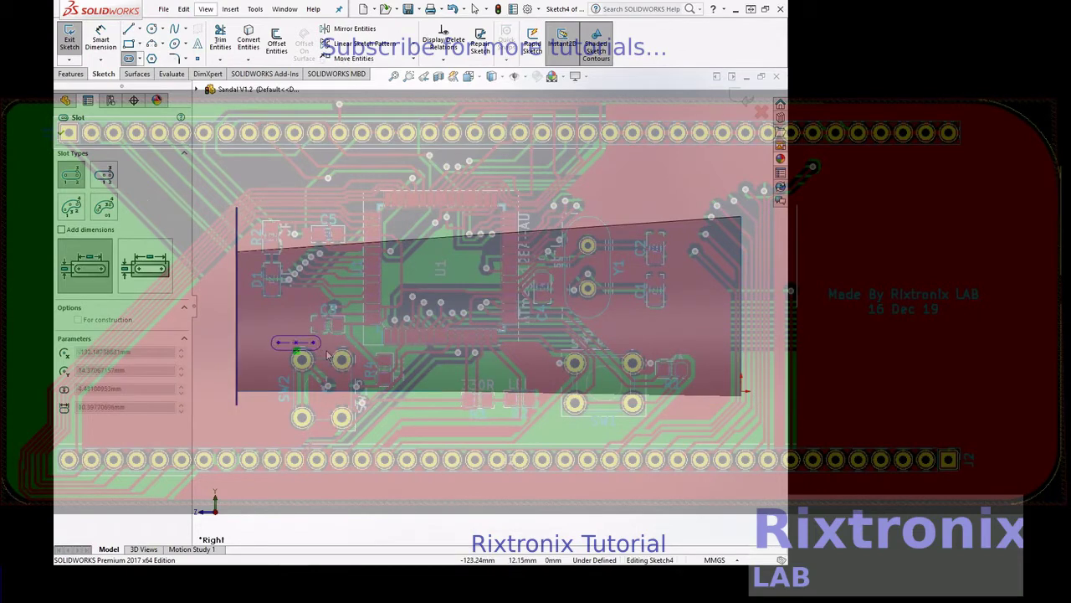
left_click(328, 360)
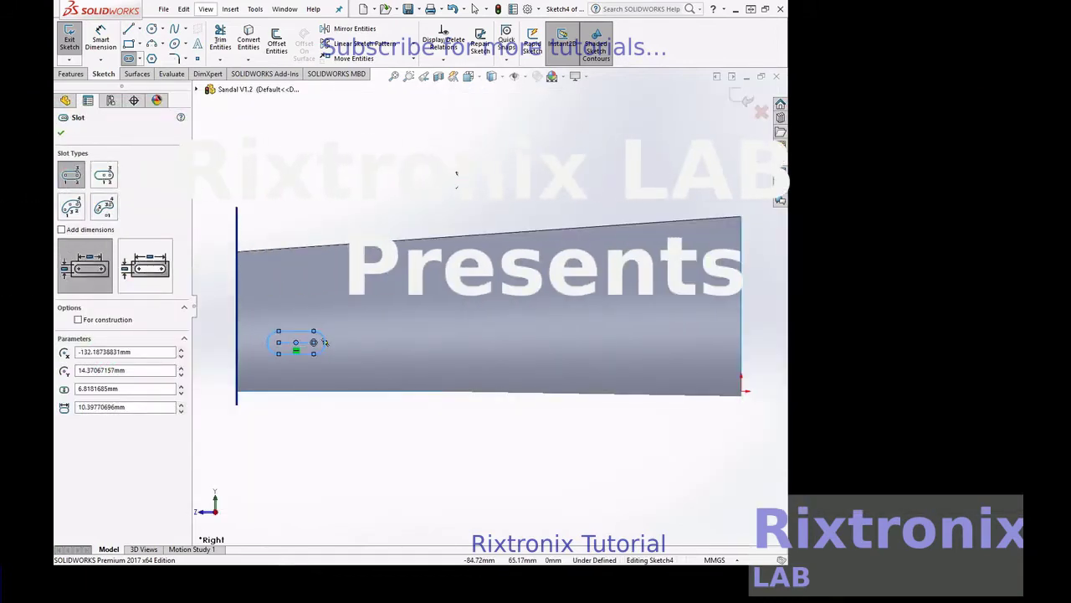
key("Escape")
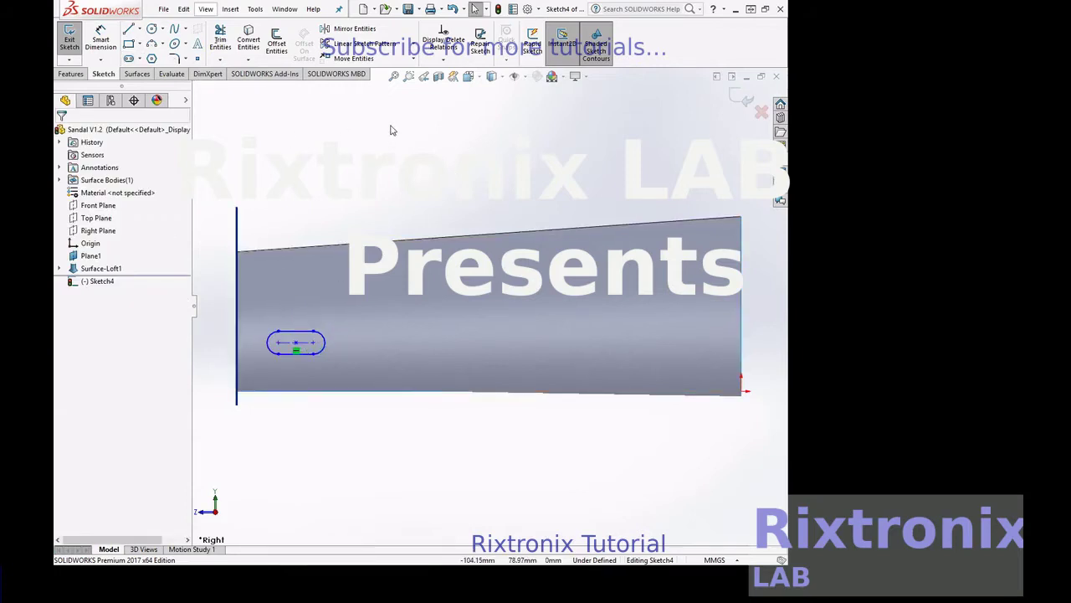
left_click(322, 347)
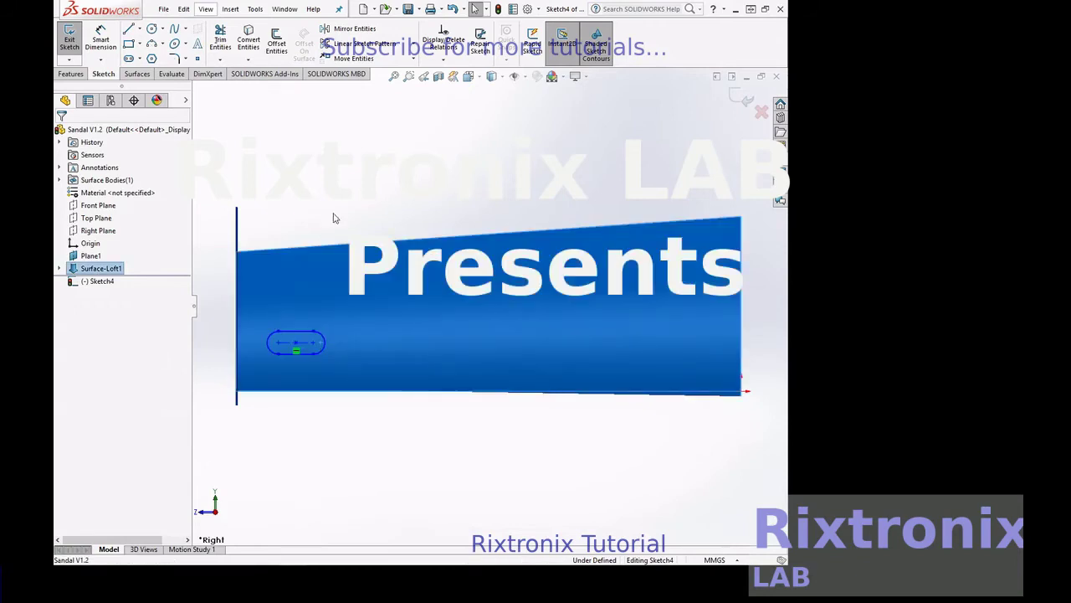
key("Escape")
left_click(99, 281)
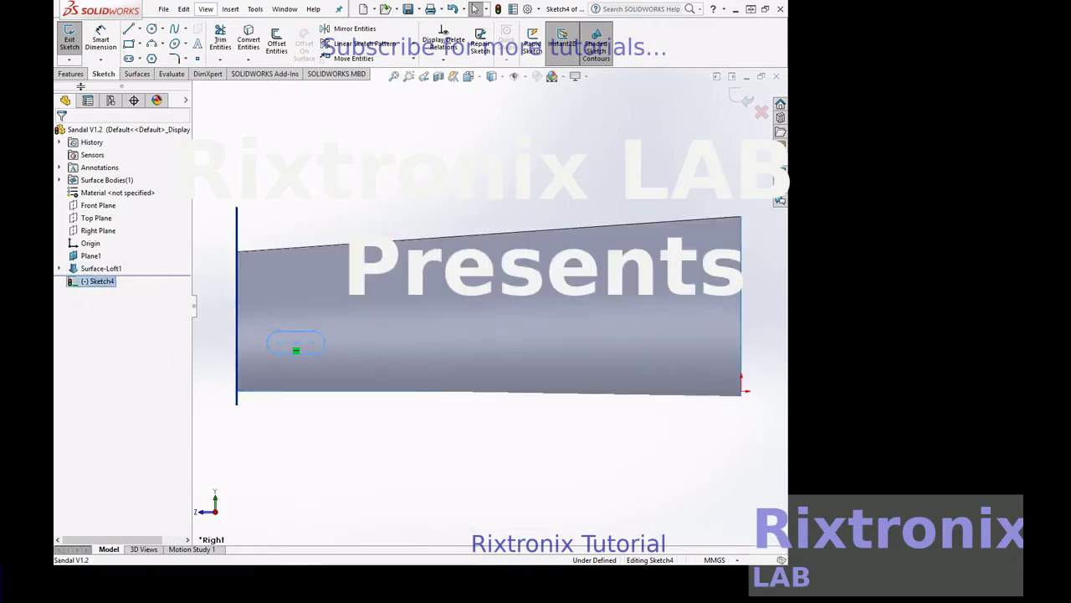
- Exit Sketch4, dismiss the warnings, and select the Right Plane
key("Delete")
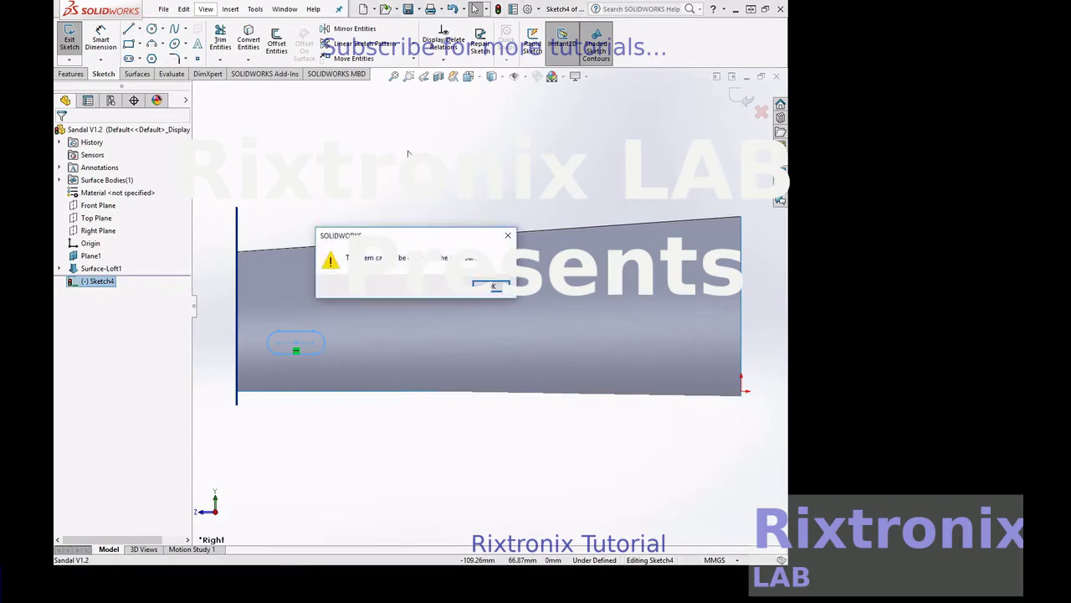
left_click(492, 290)
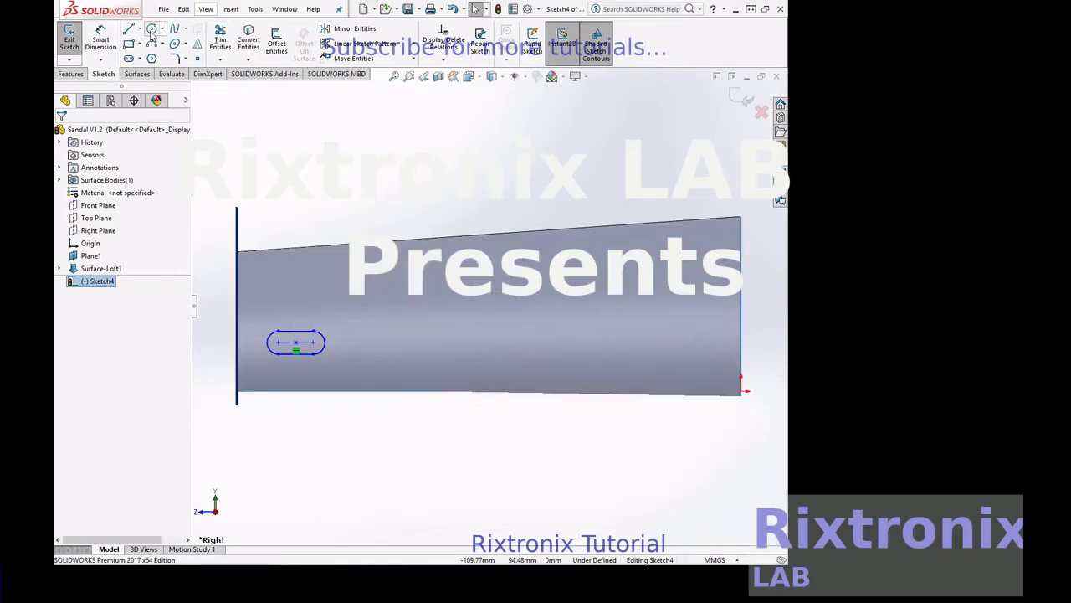
left_click(69, 38)
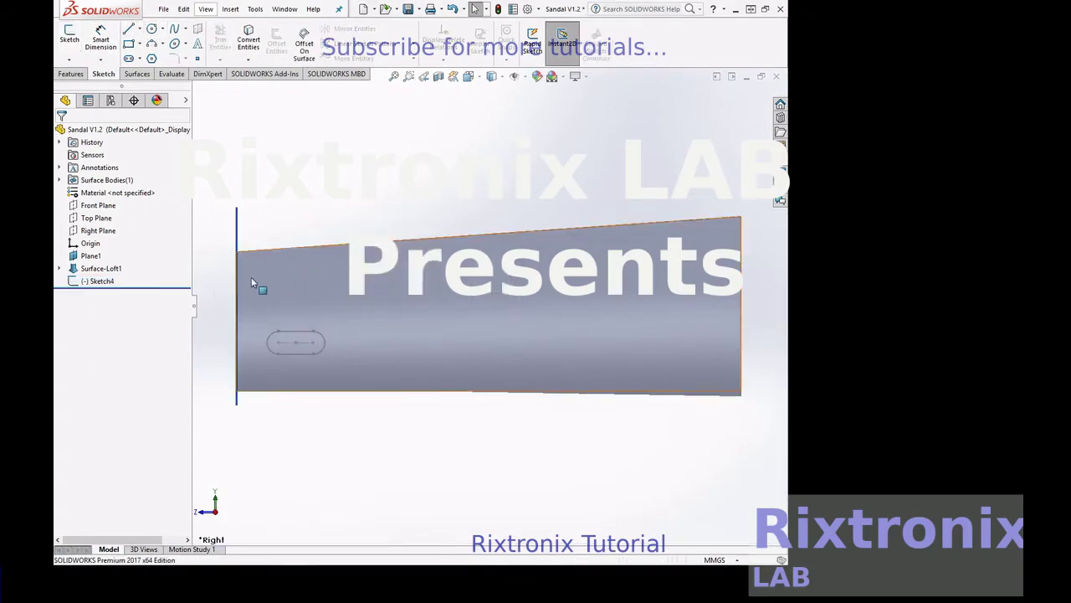
left_click(289, 332)
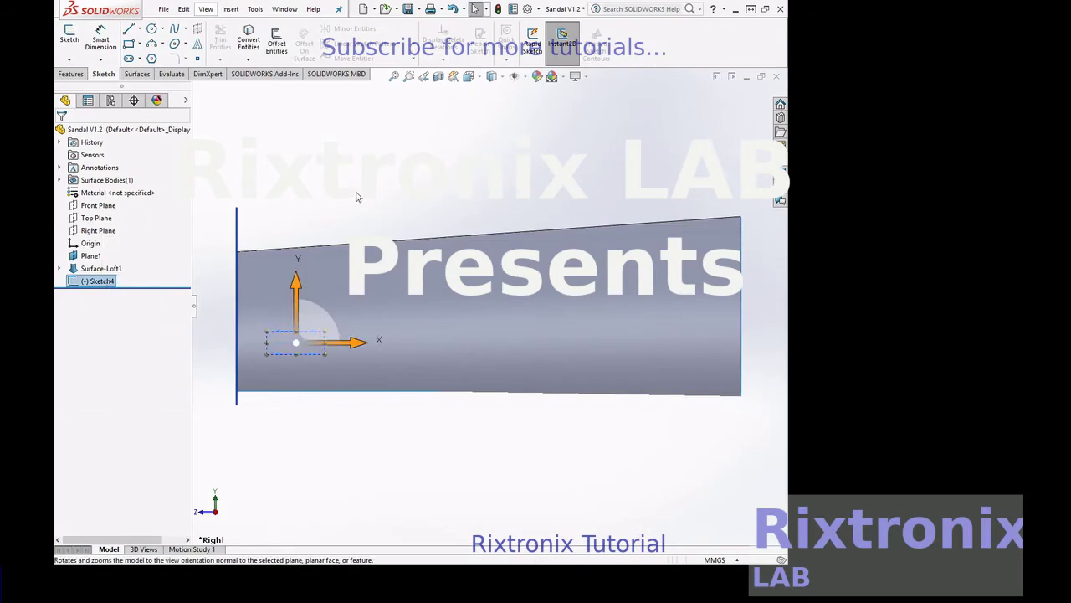
left_click(416, 173)
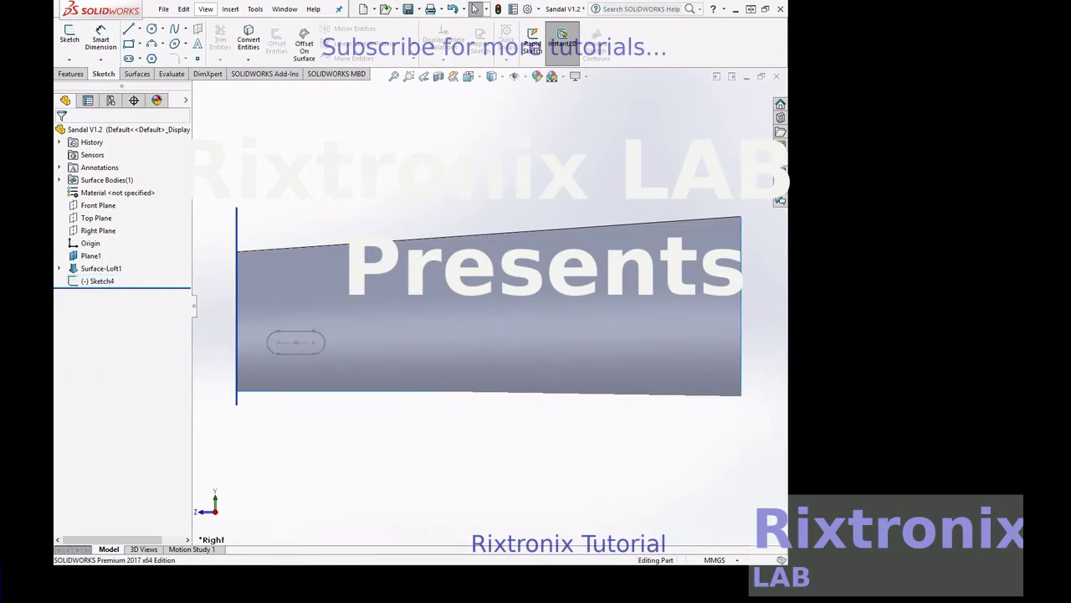
left_click(382, 339)
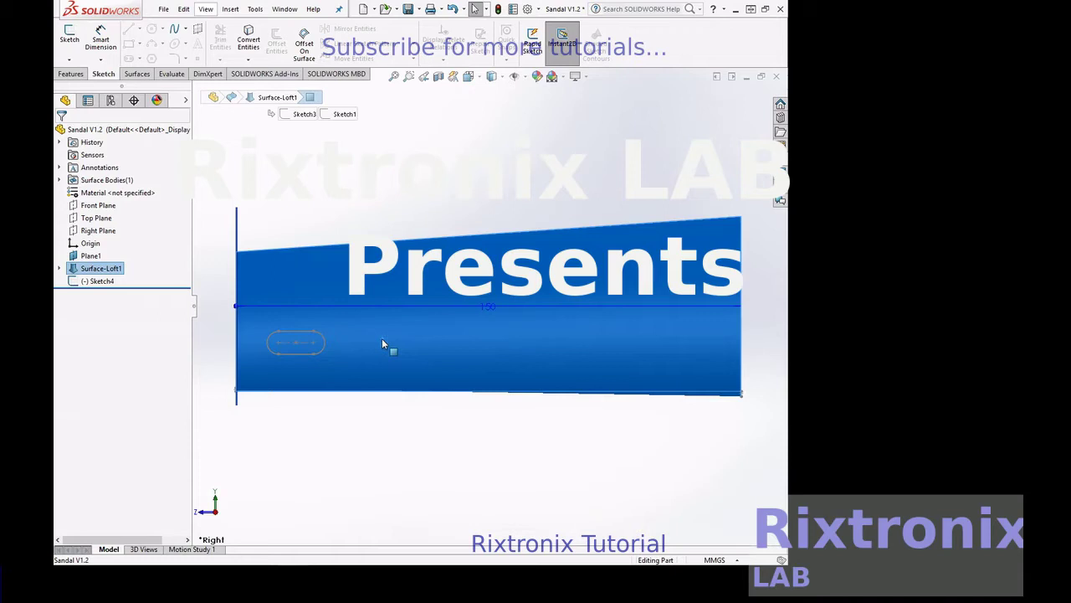
left_click(479, 283)
left_click(496, 284)
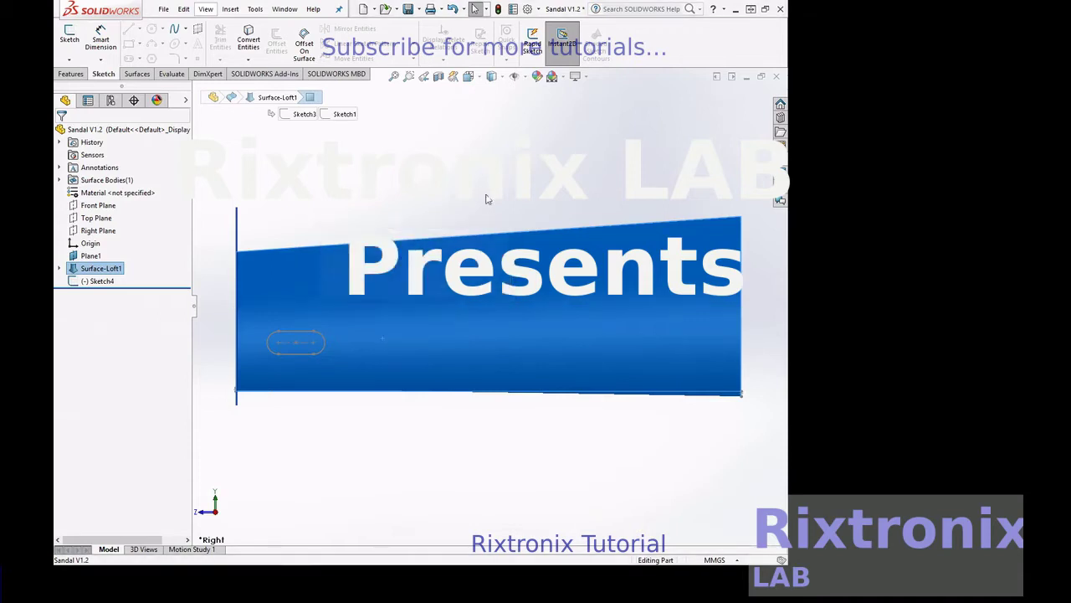
left_click(95, 231)
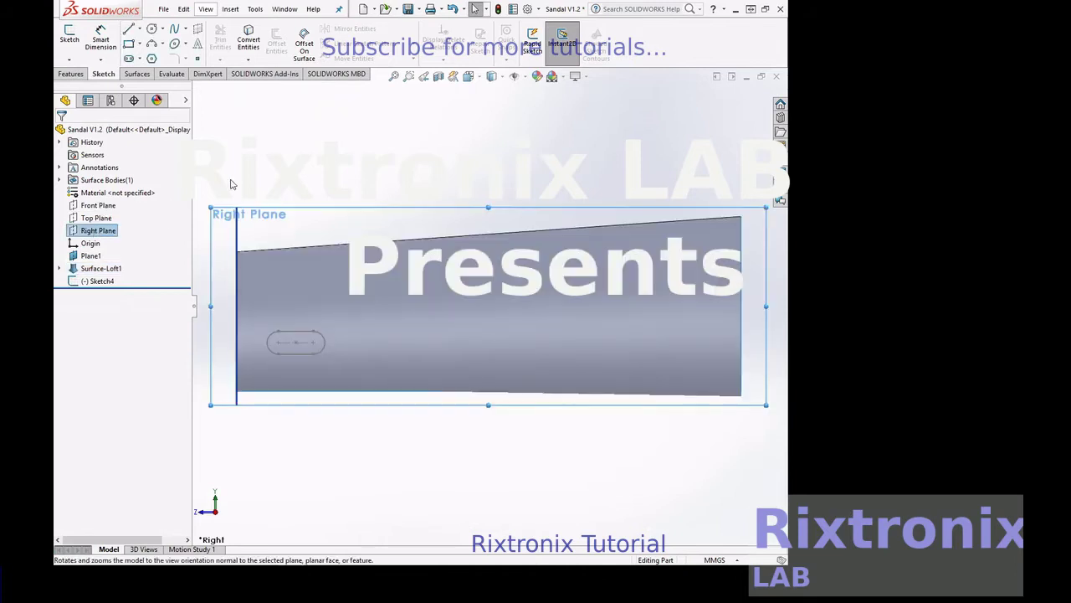
- Paste a copy of the slot as Sketch5 and slide it right of the first
left_click(483, 250)
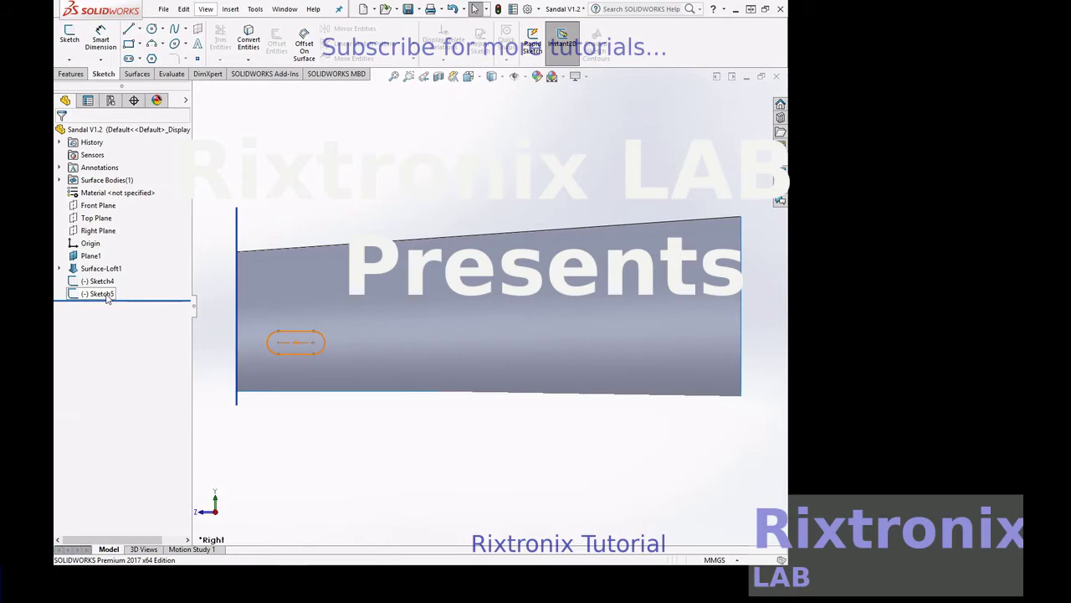
left_click(107, 299)
left_click_drag(336, 345, 415, 343)
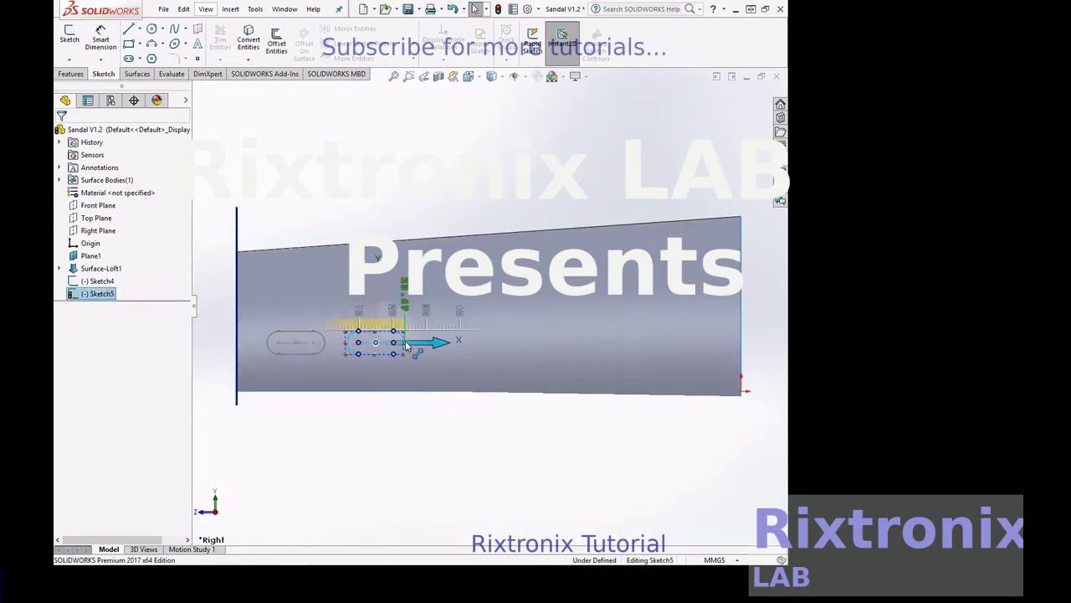
left_click(355, 153)
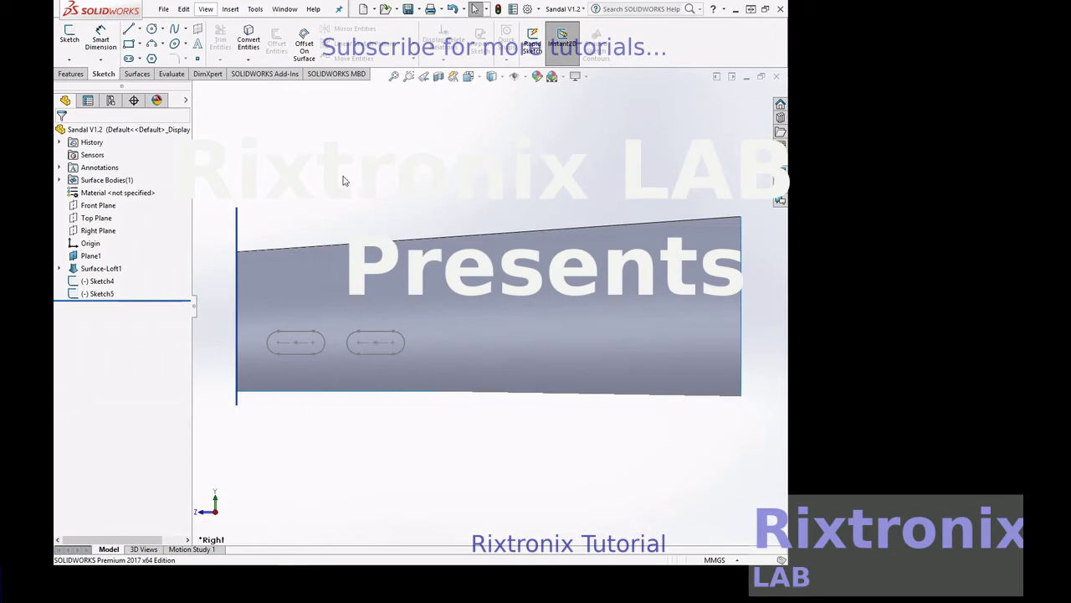
- Paste another slot copy as Sketch6 and place it right of the second
left_click(98, 230)
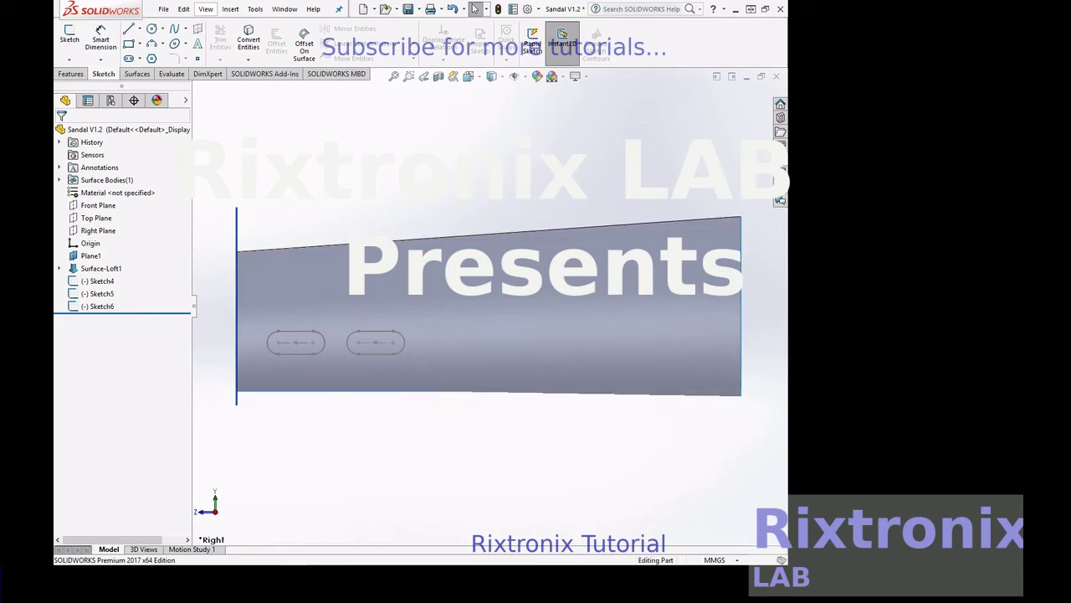
left_click(296, 344)
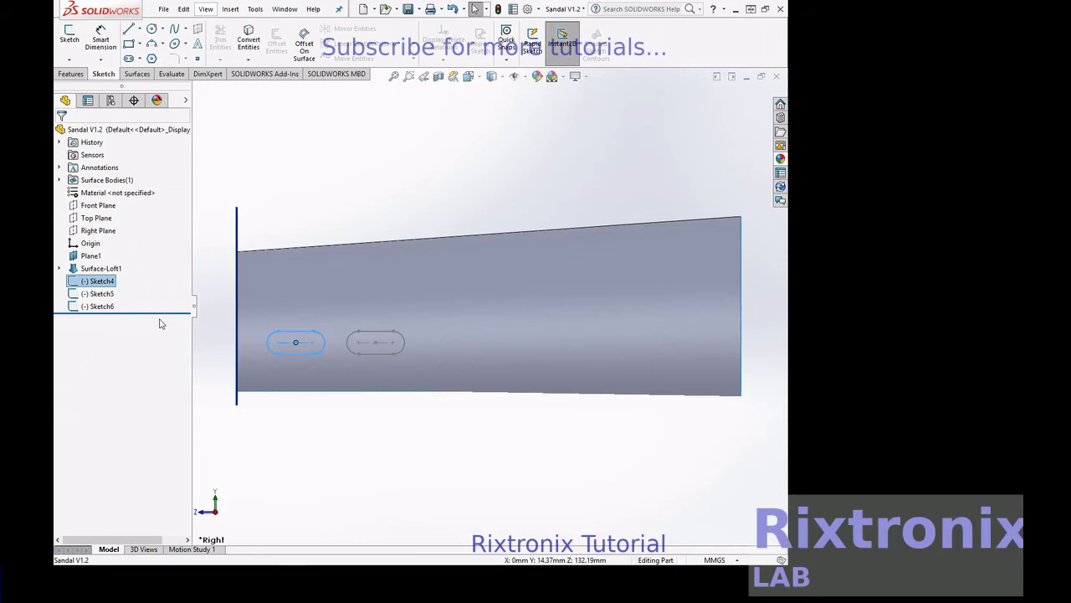
left_click(102, 306)
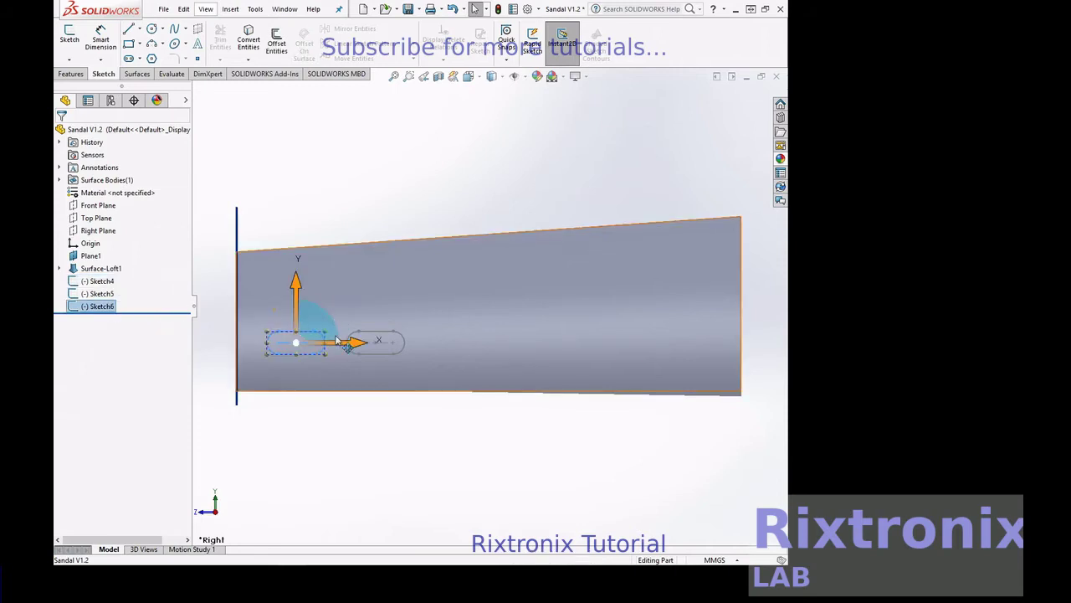
left_click_drag(337, 340, 507, 345)
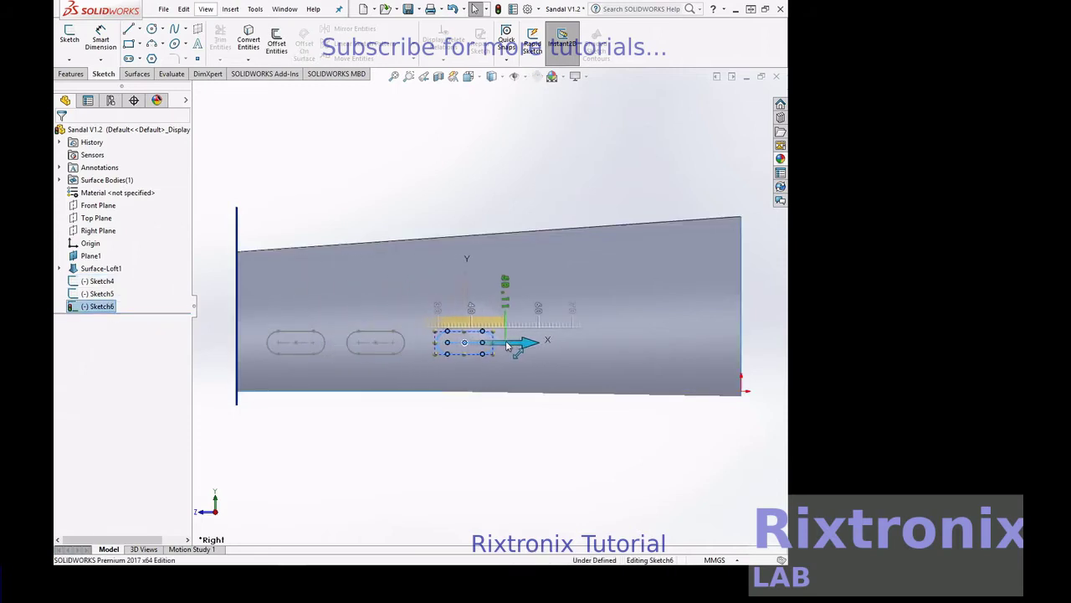
left_click_drag(506, 346, 495, 343)
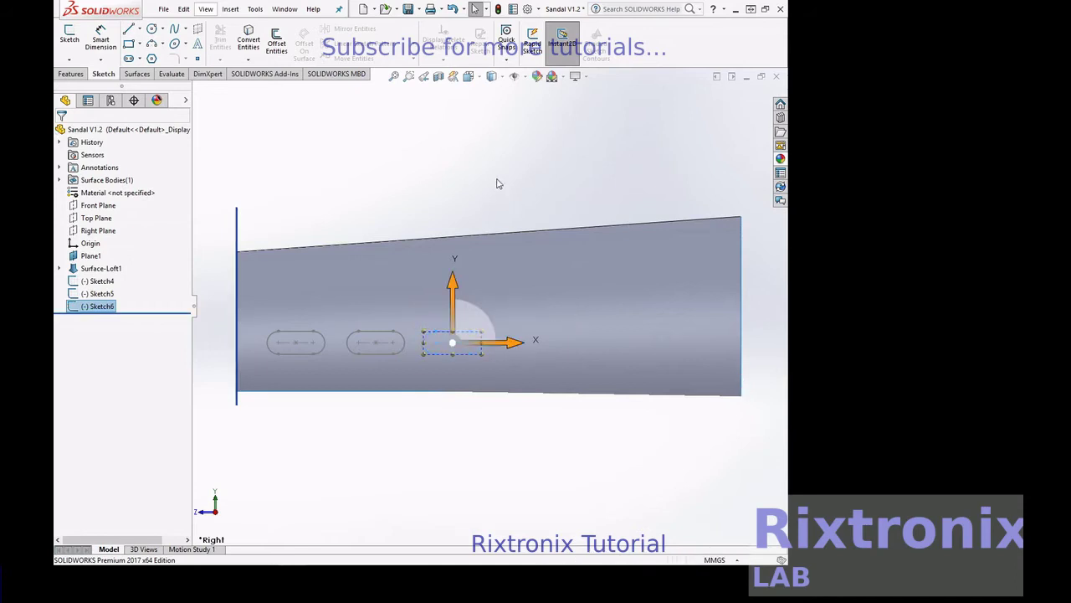
left_click(501, 175)
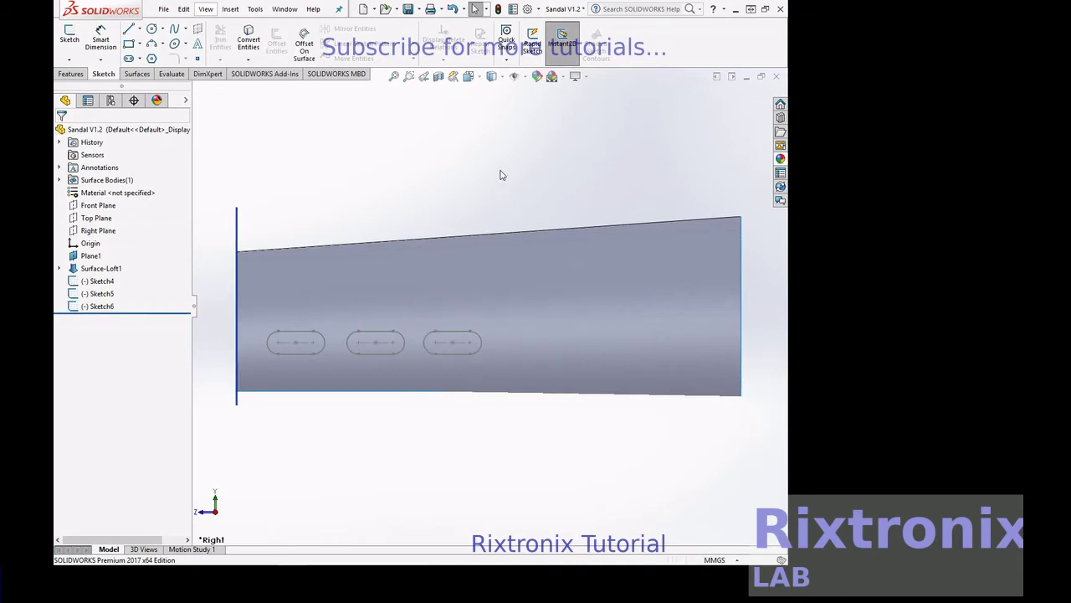
left_click(104, 231)
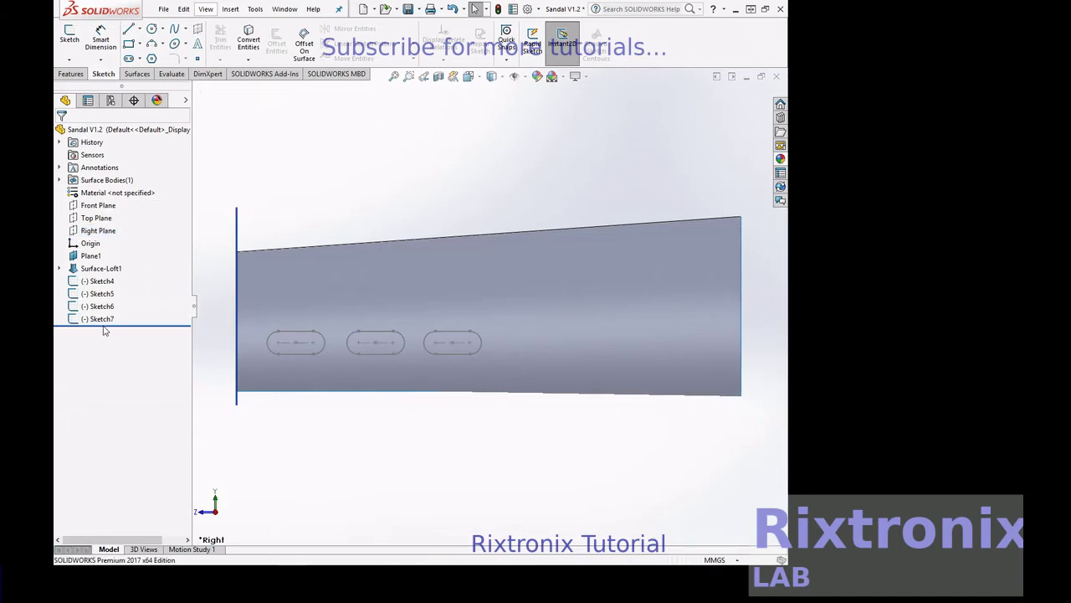
- Paste a fourth slot as Sketch7 and move it right of the third
key("ctrl+v")
left_click_drag(347, 341, 597, 346)
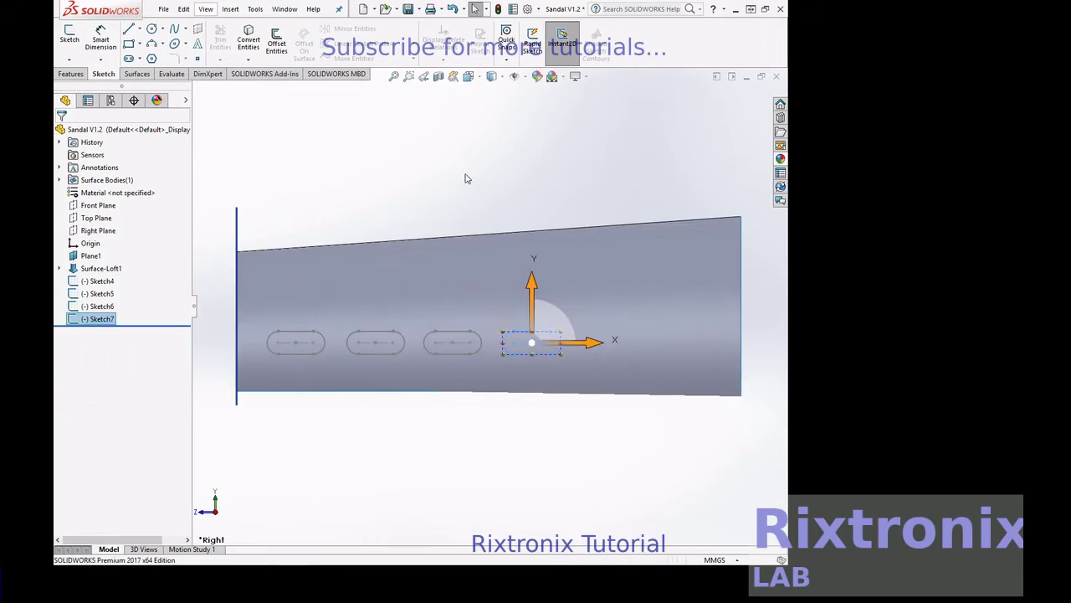
left_click(460, 172)
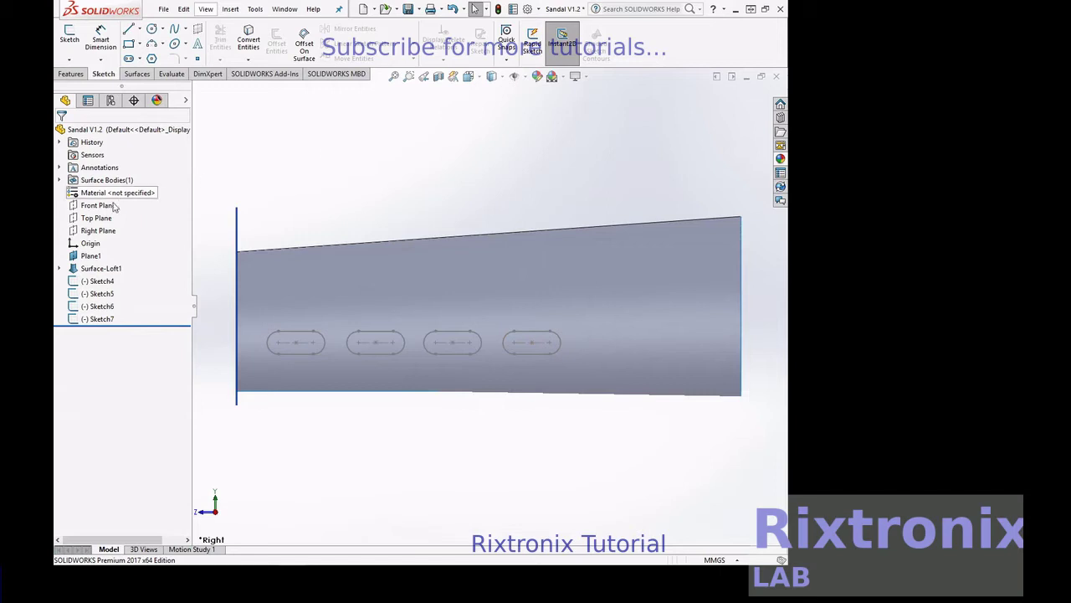
- Paste a fifth slot as Sketch8 and place it toward the narrow end
left_click(100, 231)
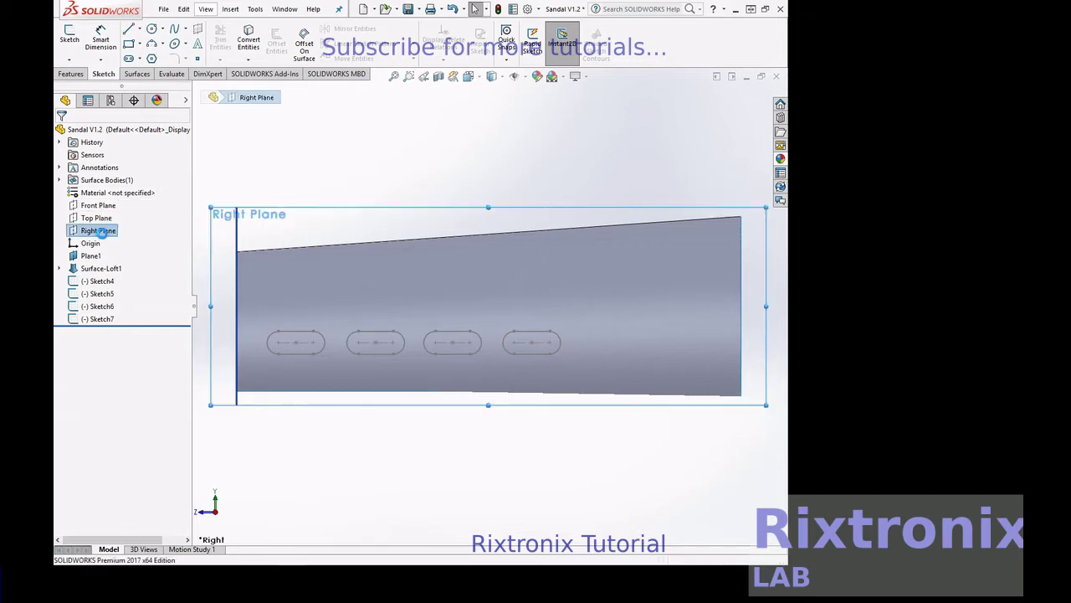
left_click(188, 209)
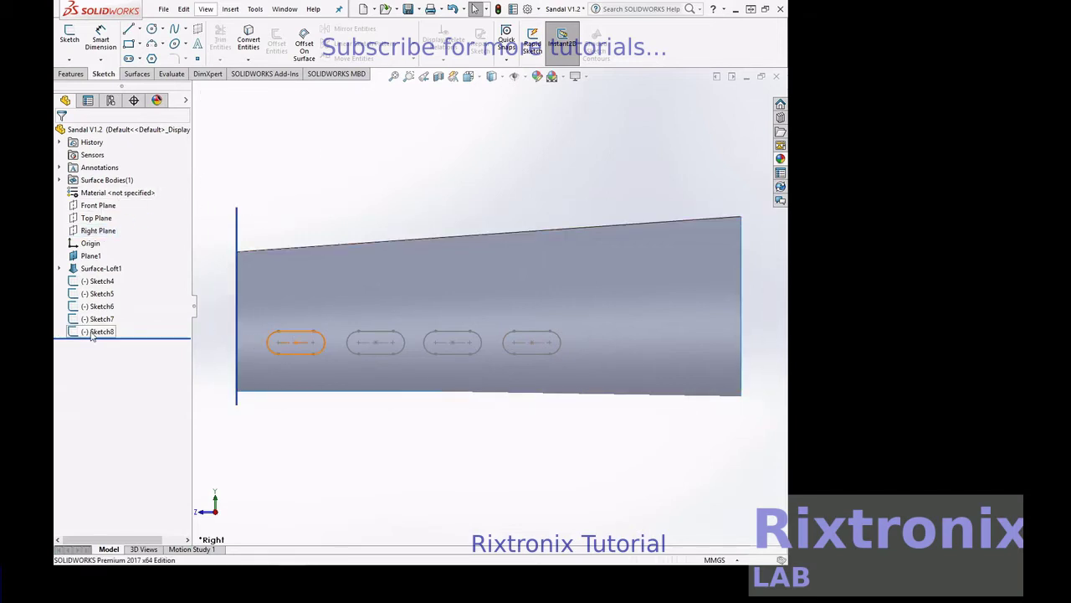
left_click(287, 342)
left_click_drag(443, 348, 720, 348)
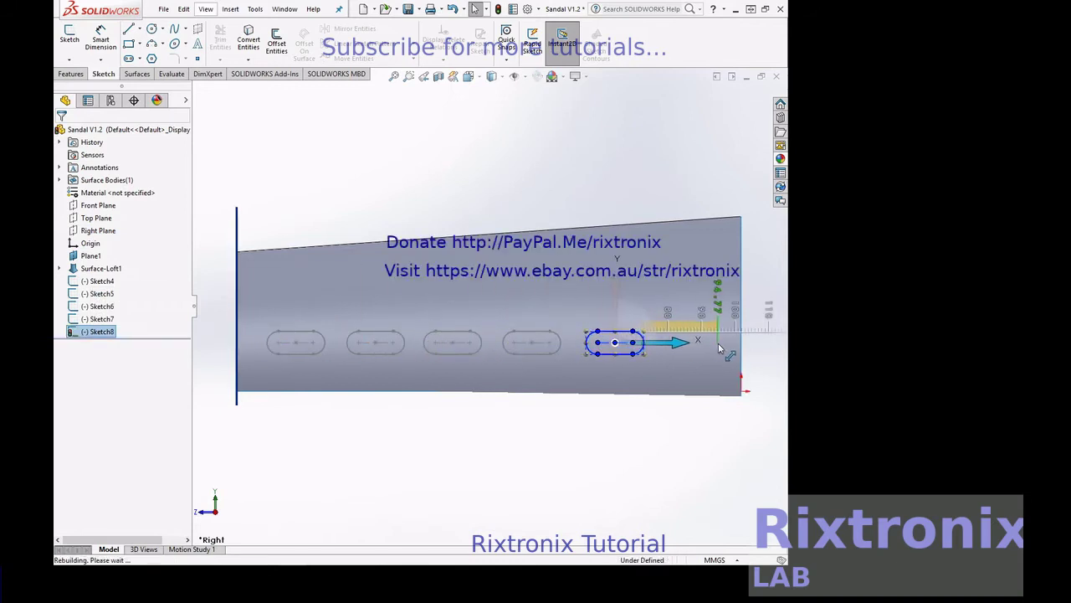
left_click_drag(720, 348, 718, 348)
left_click(583, 159)
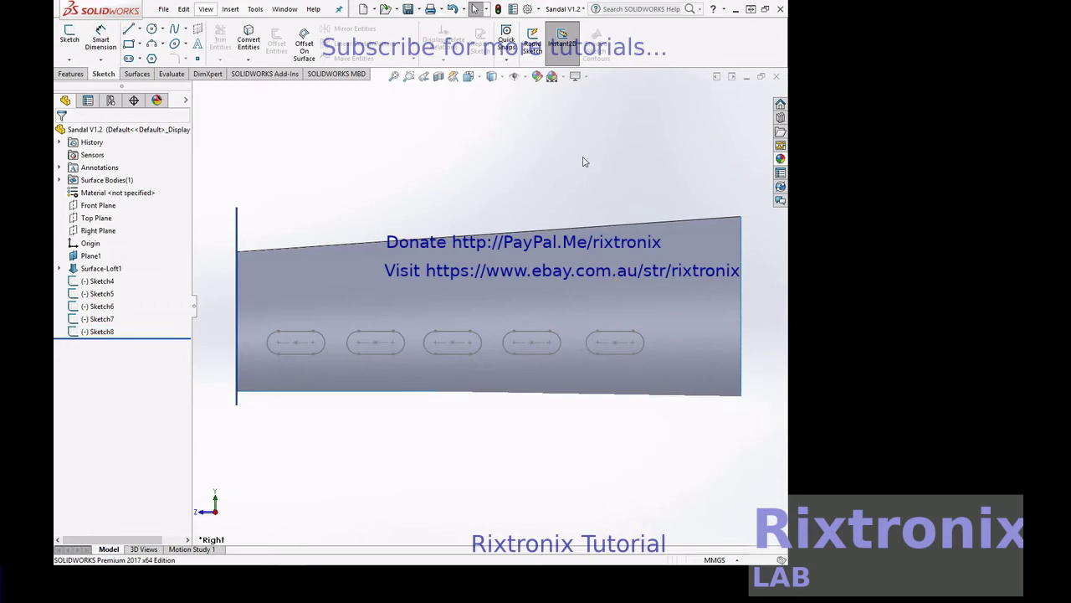
left_click(137, 74)
- Trim the Sketch4 slot out of the lofted arch surface
left_click(473, 46)
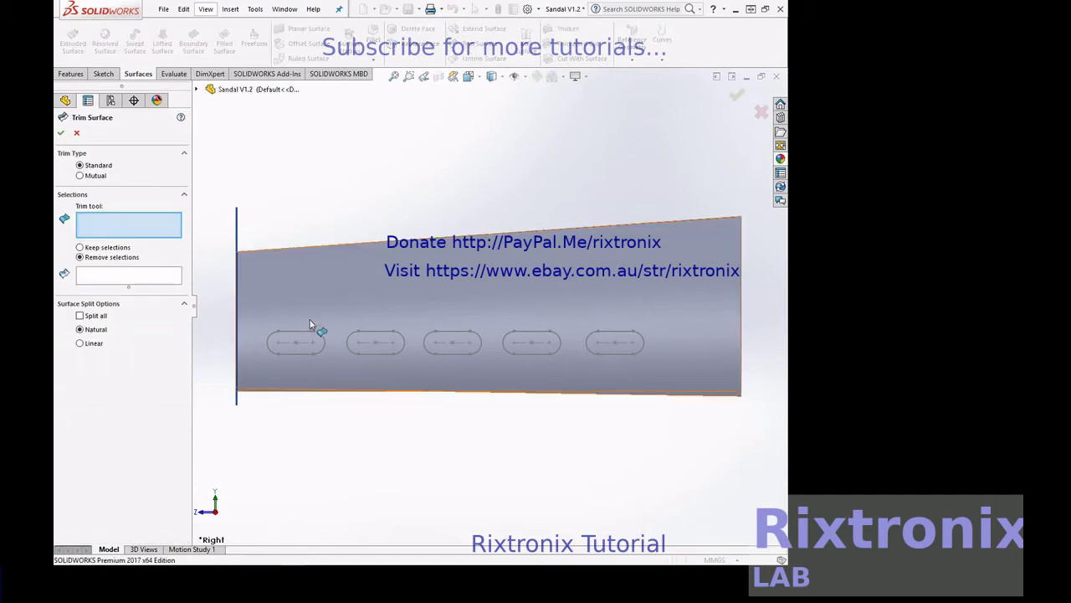
left_click(312, 338)
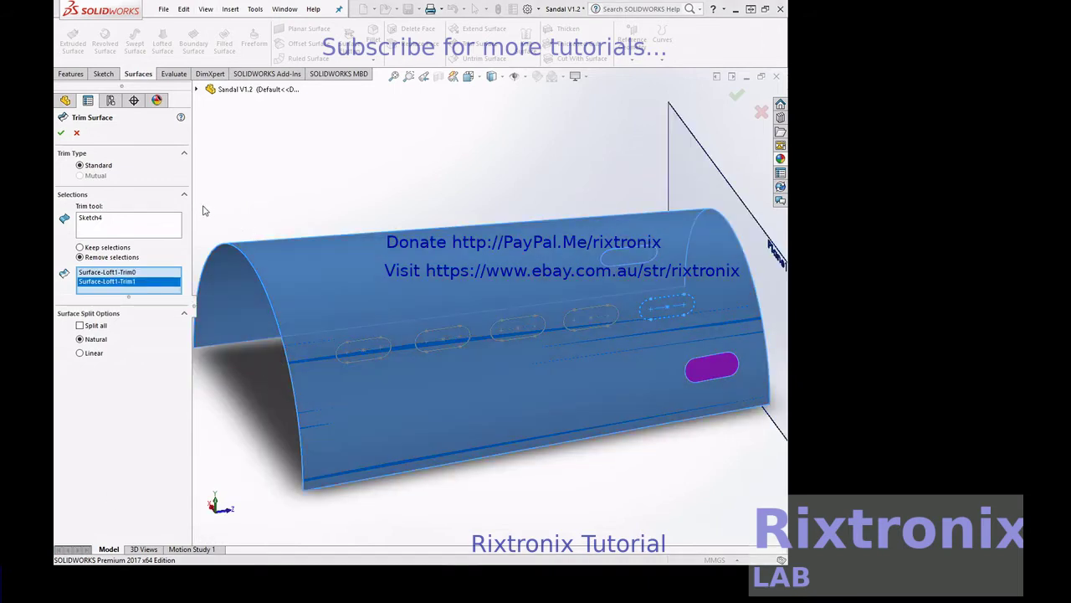
left_click(61, 134)
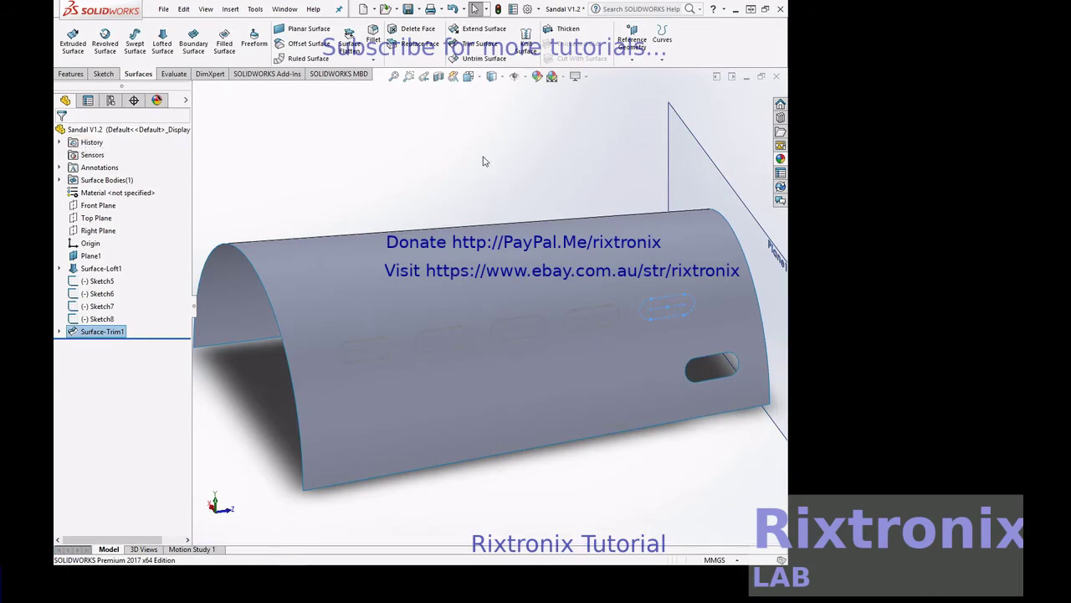
- Orbit to a side-on view of the slot row and begin a second Trim Surface
right_click(483, 161)
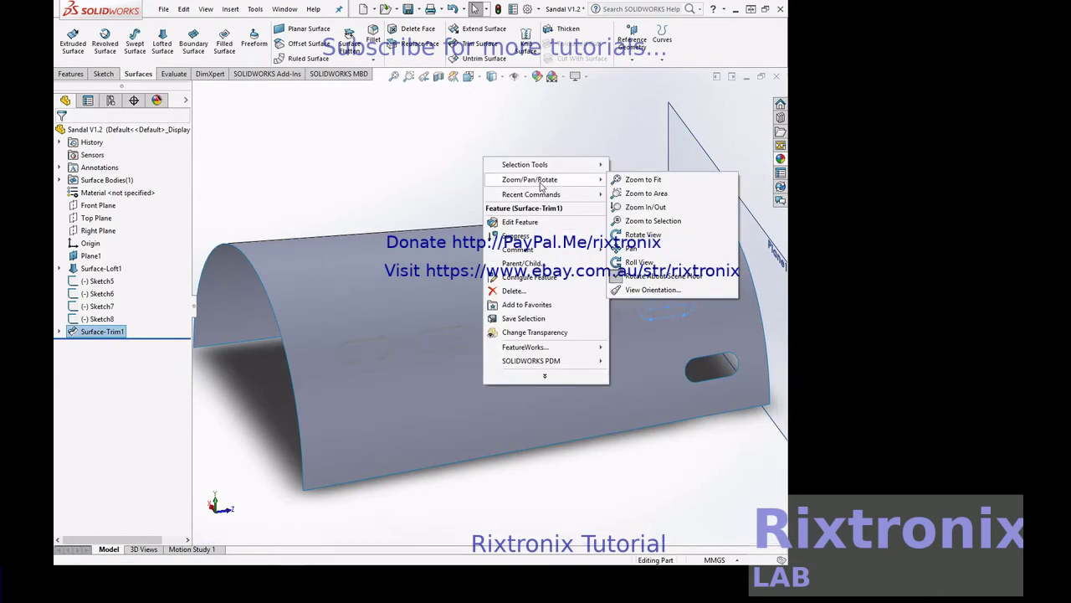
left_click(641, 236)
mouse_move(609, 172)
left_mouse_down()
mouse_move(558, 198)
mouse_move(416, 170)
mouse_move(349, 131)
mouse_move(356, 122)
left_mouse_up()
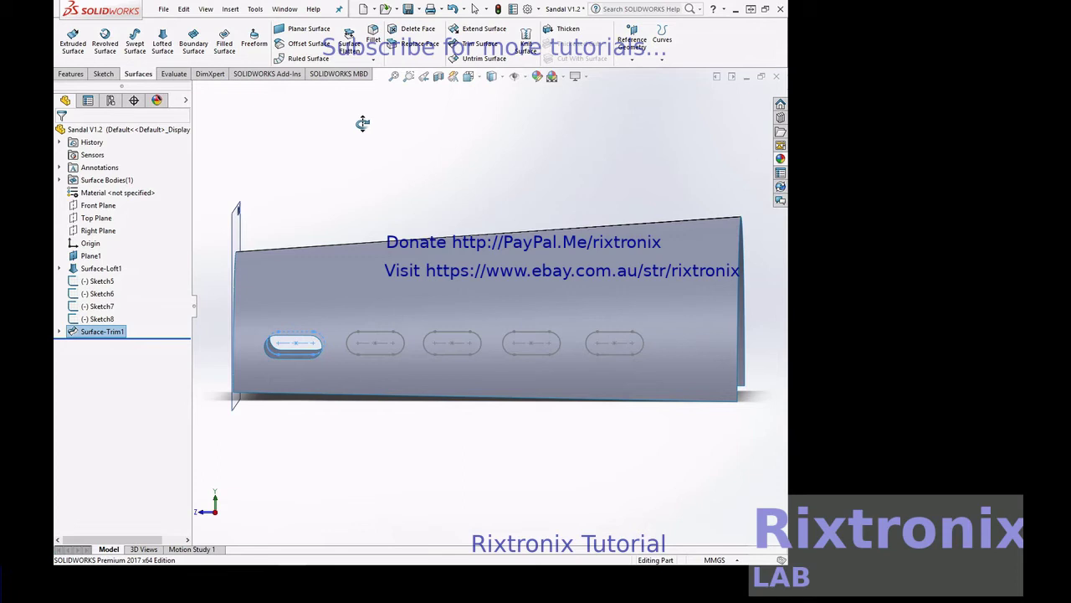
key("Escape")
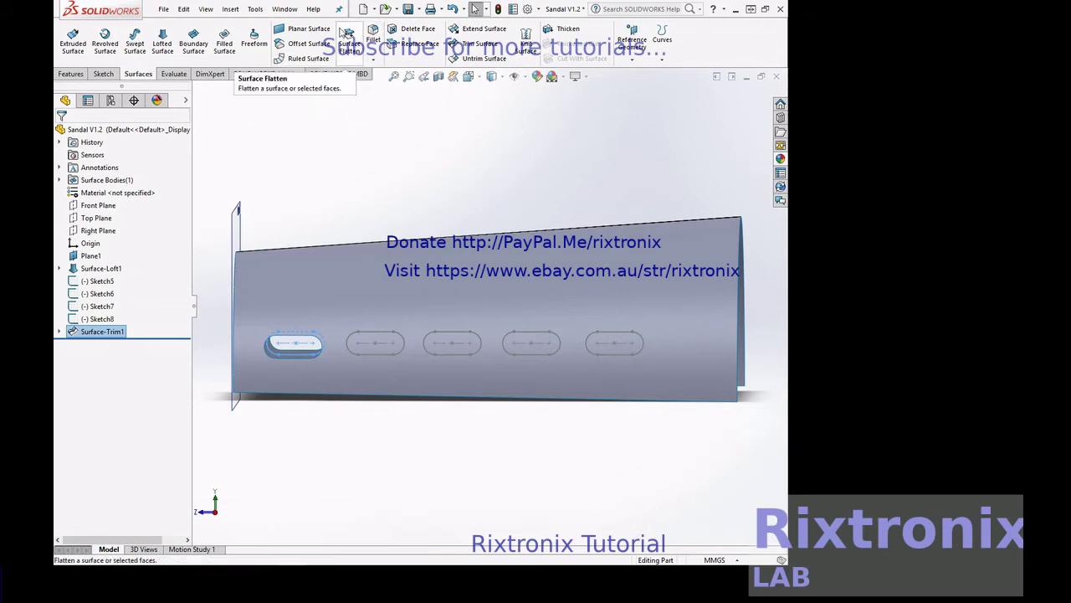
left_click(478, 48)
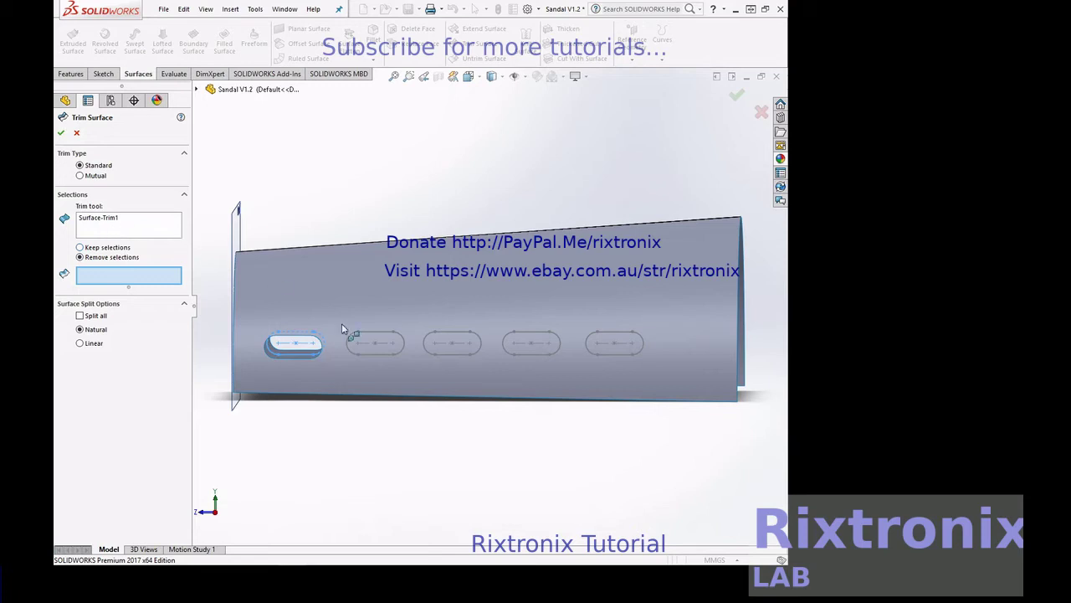
- Swap the trim tool to Sketch5 and pick a surface piece to remove
left_click(120, 227)
key("Delete")
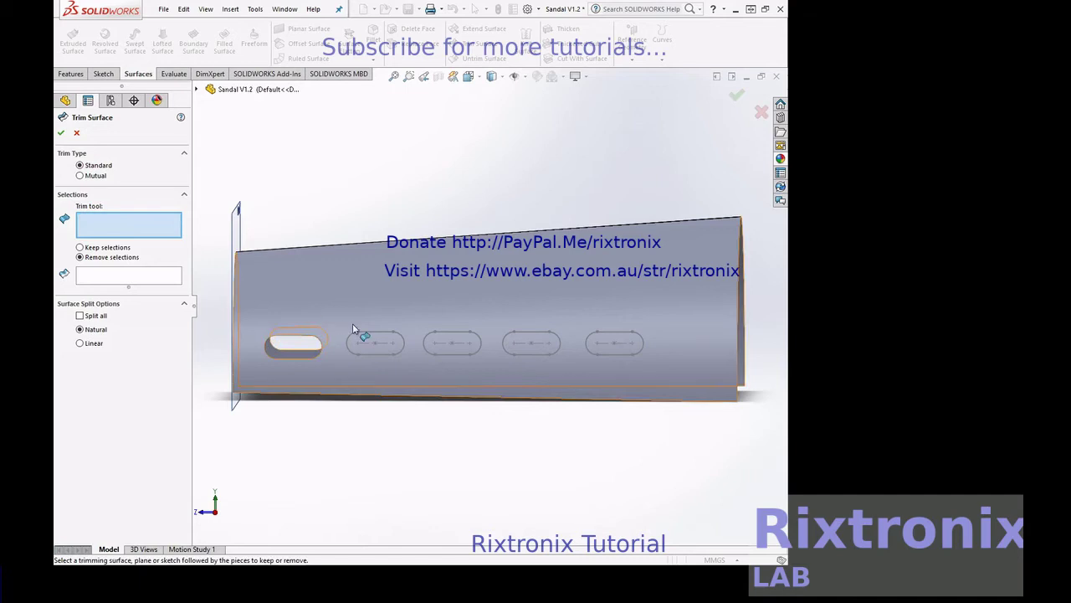
left_click(383, 335)
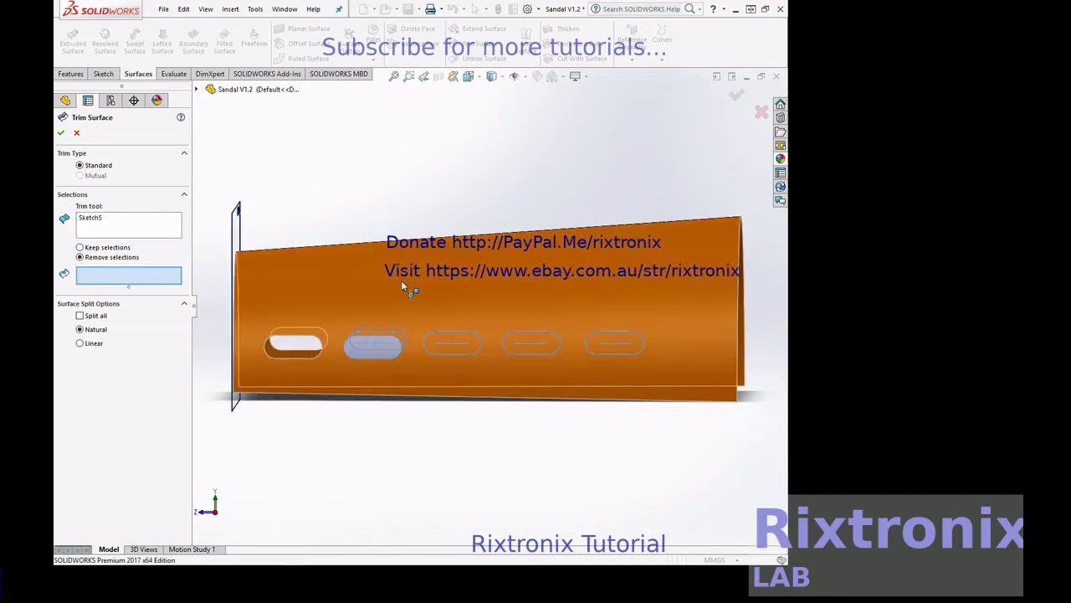
left_click(401, 285)
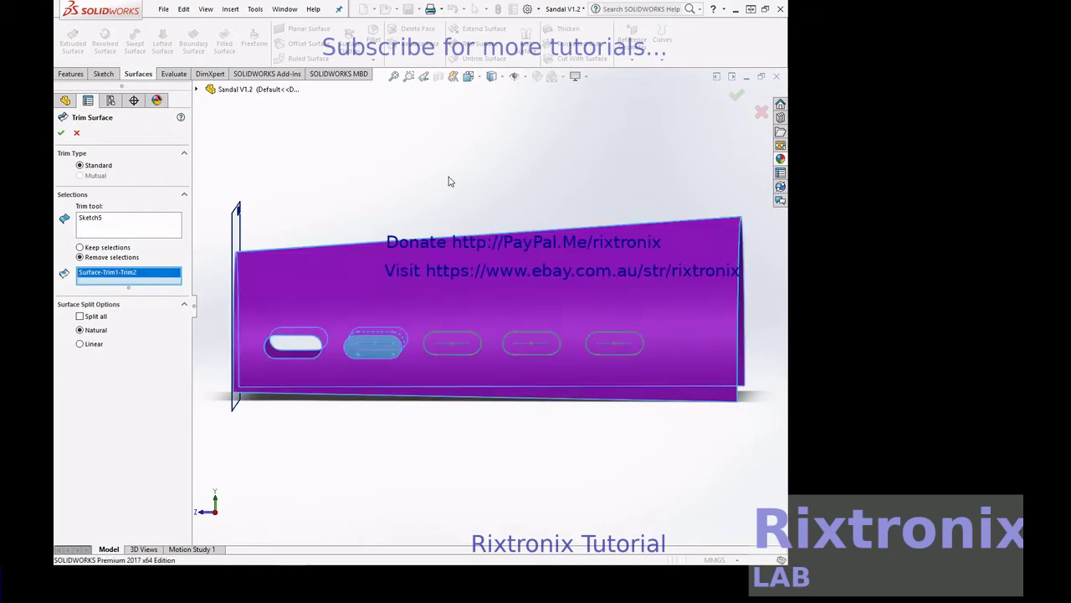
right_click(465, 166)
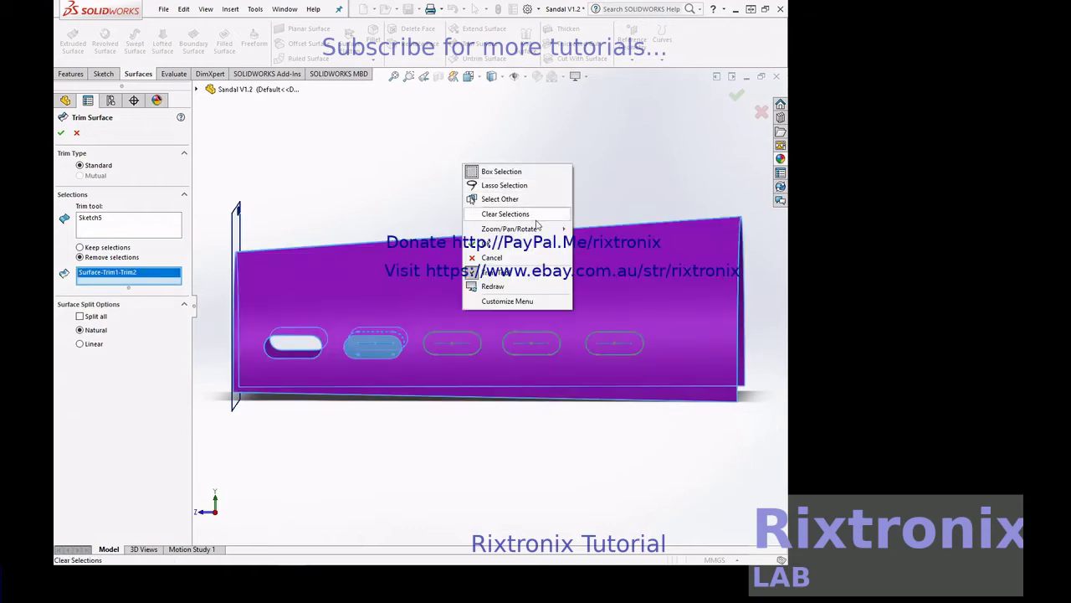
mouse_move(510, 229)
left_click(610, 283)
mouse_move(611, 284)
left_mouse_down()
mouse_move(586, 196)
mouse_move(418, 190)
mouse_move(401, 217)
mouse_move(754, 170)
mouse_move(608, 172)
mouse_move(620, 170)
left_mouse_up()
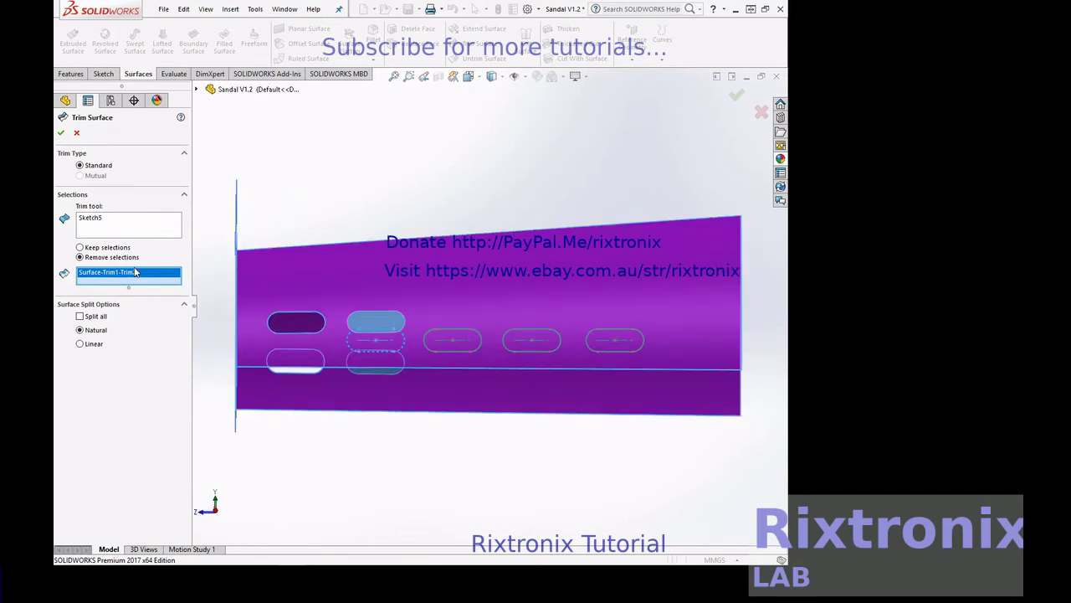
- Replace the removal pick with the second slot region and check the arch in 3D
key("Delete")
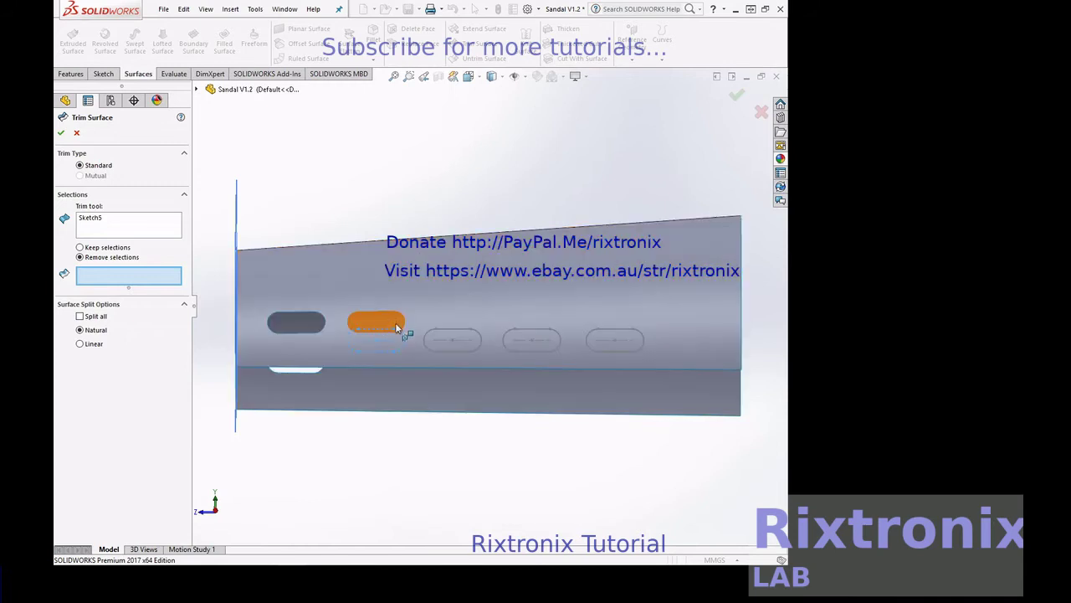
left_click(387, 322)
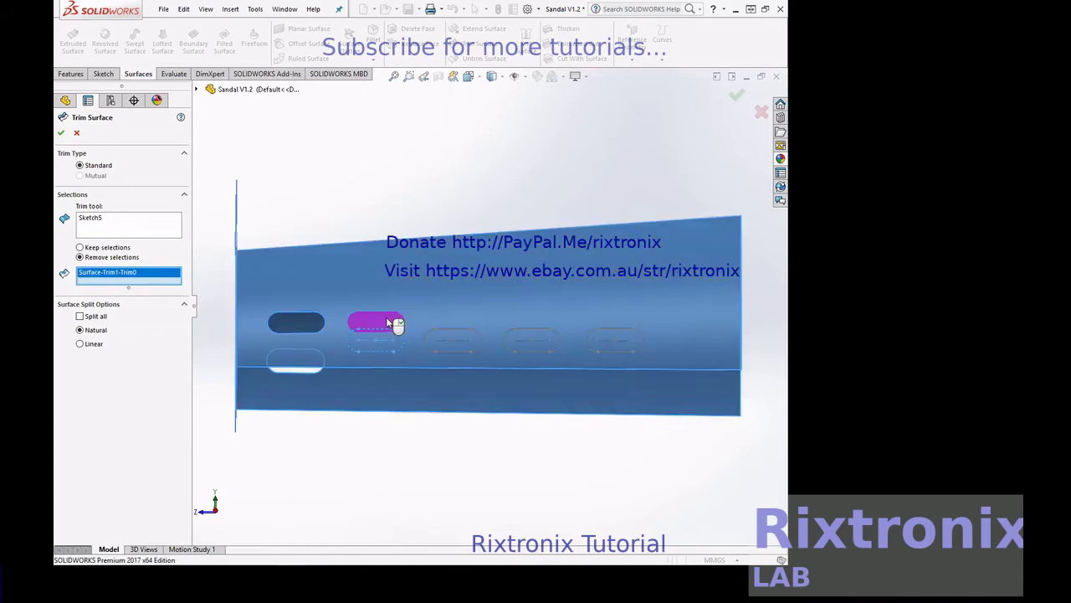
right_click(461, 163)
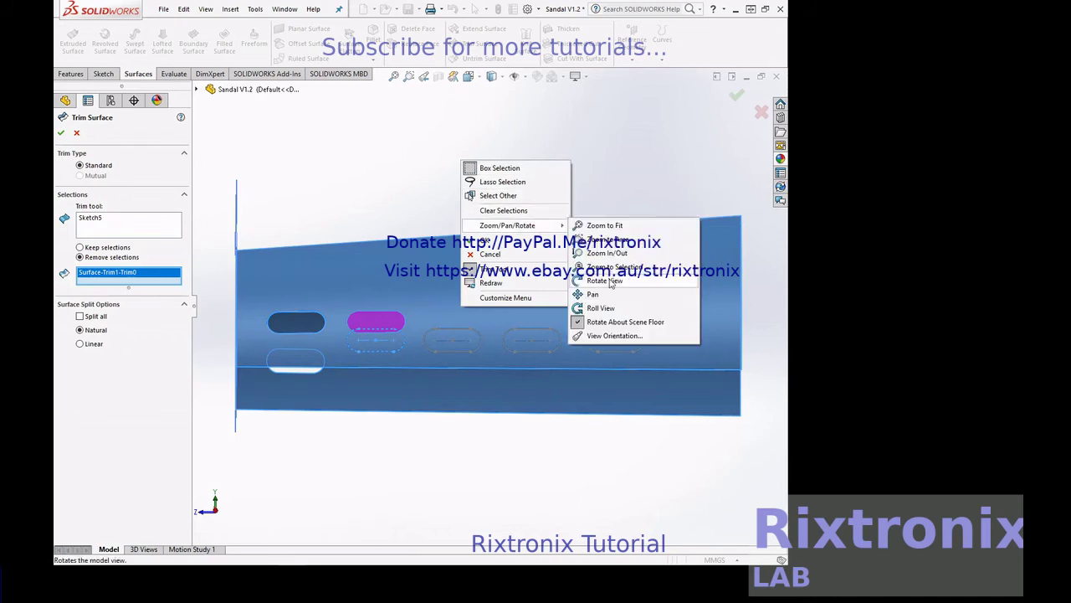
left_click(609, 280)
mouse_move(614, 184)
left_mouse_down()
mouse_move(418, 220)
mouse_move(548, 425)
left_mouse_up()
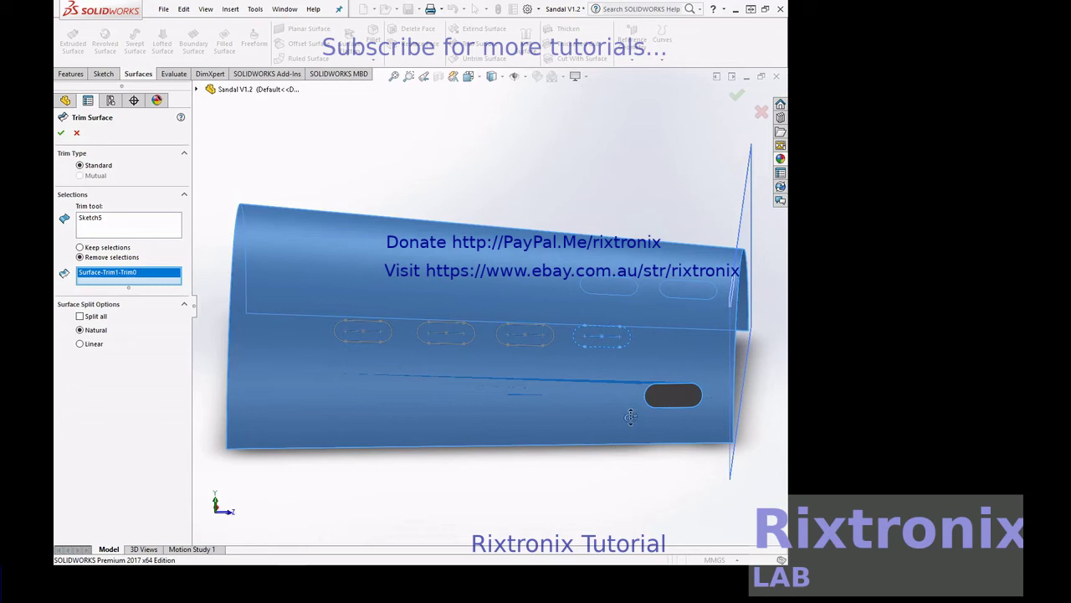
mouse_move(612, 217)
left_mouse_down()
mouse_move(626, 151)
mouse_move(650, 198)
mouse_move(682, 203)
mouse_move(457, 173)
mouse_move(586, 201)
mouse_move(674, 187)
mouse_move(640, 172)
mouse_move(463, 171)
mouse_move(324, 190)
left_mouse_up()
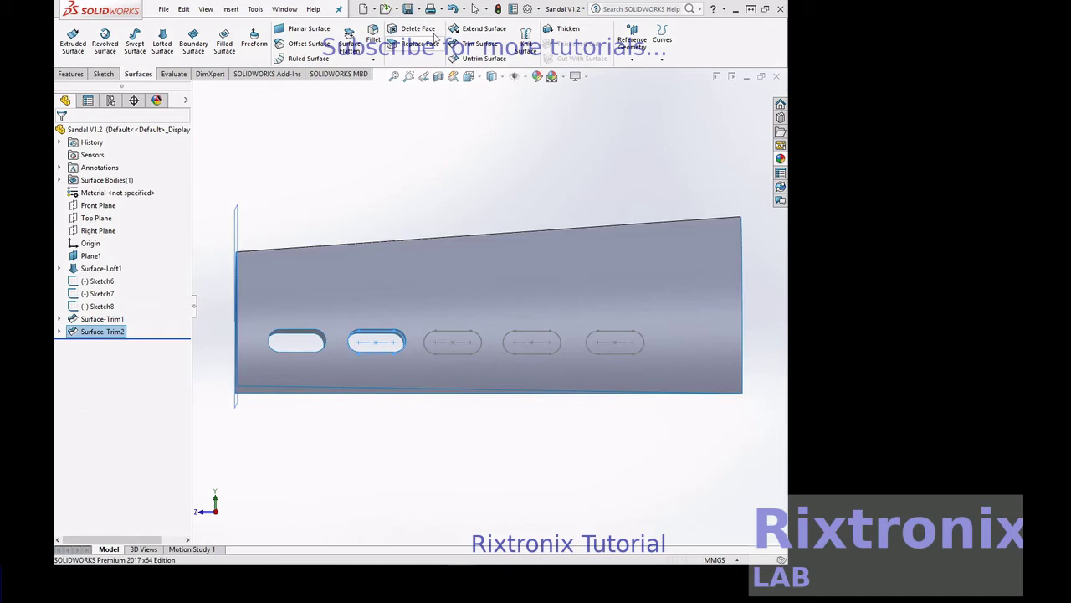
left_click(496, 50)
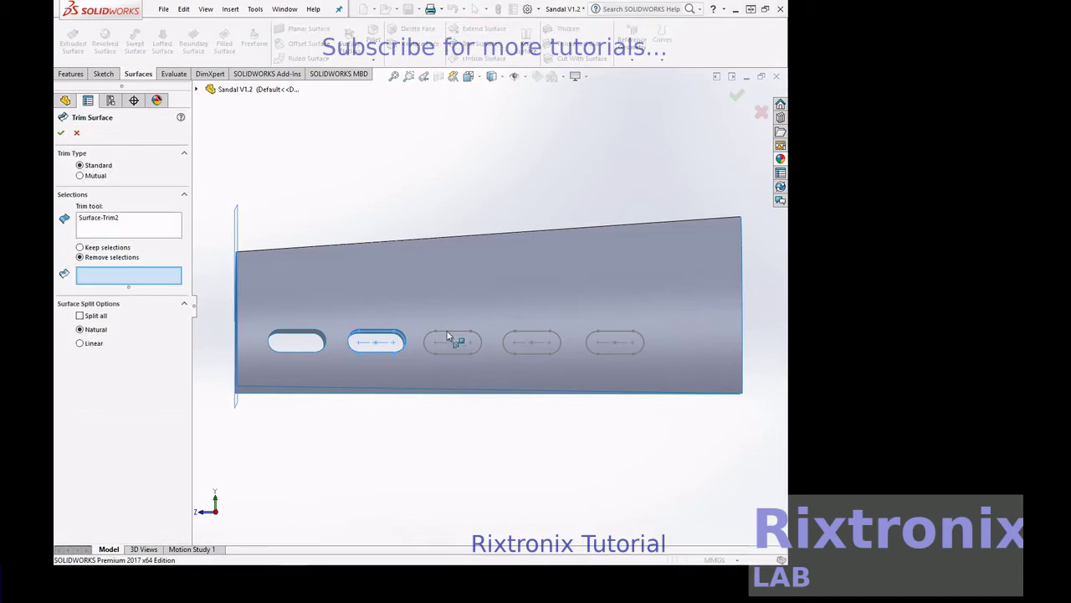
- Replace the trim tool with Sketch6 and mark the near-side third slot for removal
left_click(135, 227)
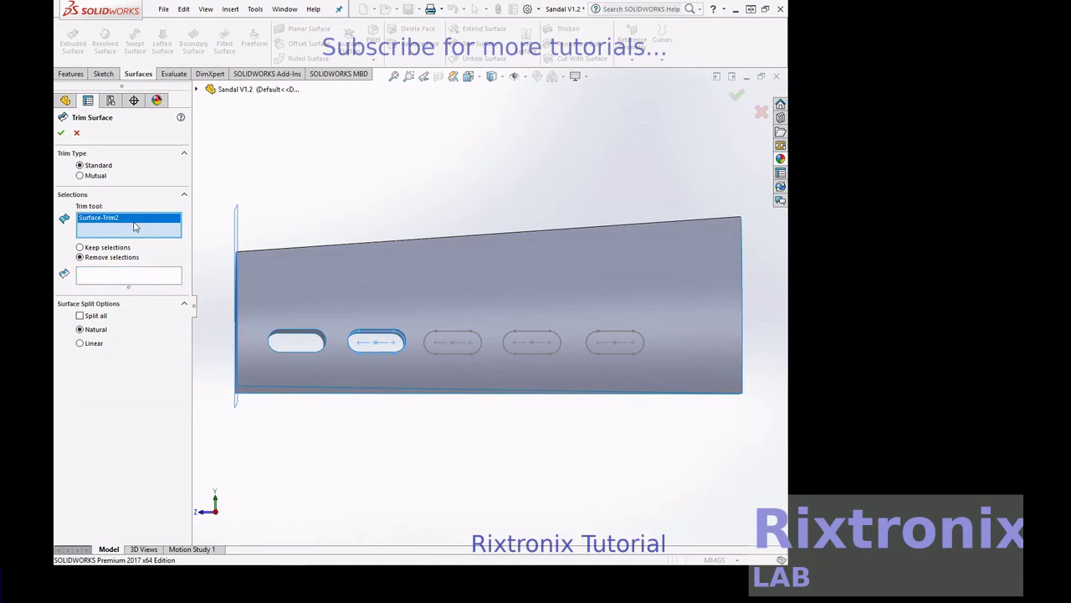
key("Delete")
left_click(449, 341)
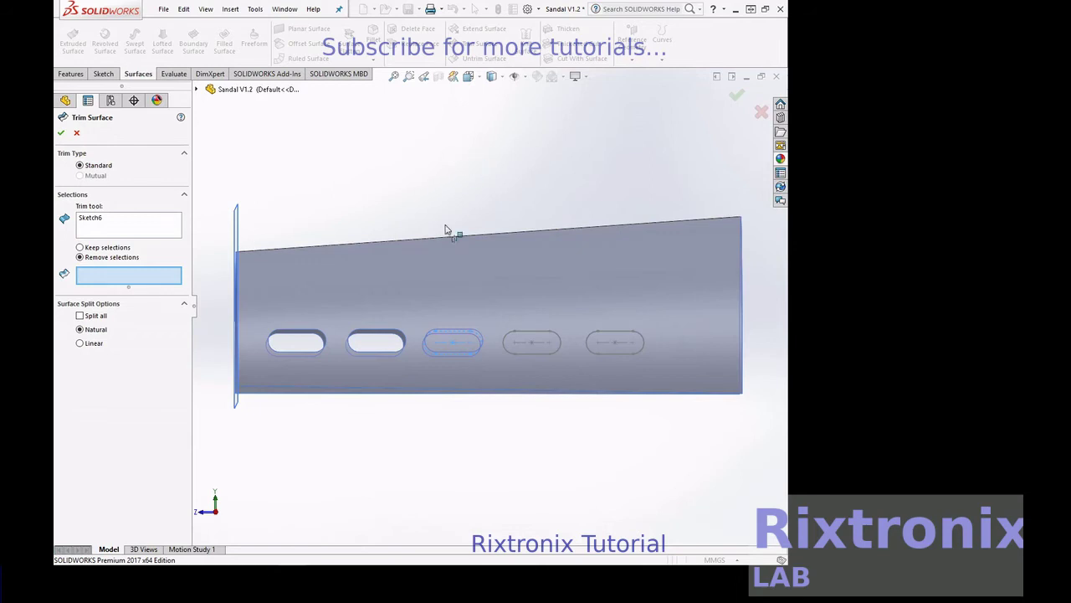
left_click(440, 348)
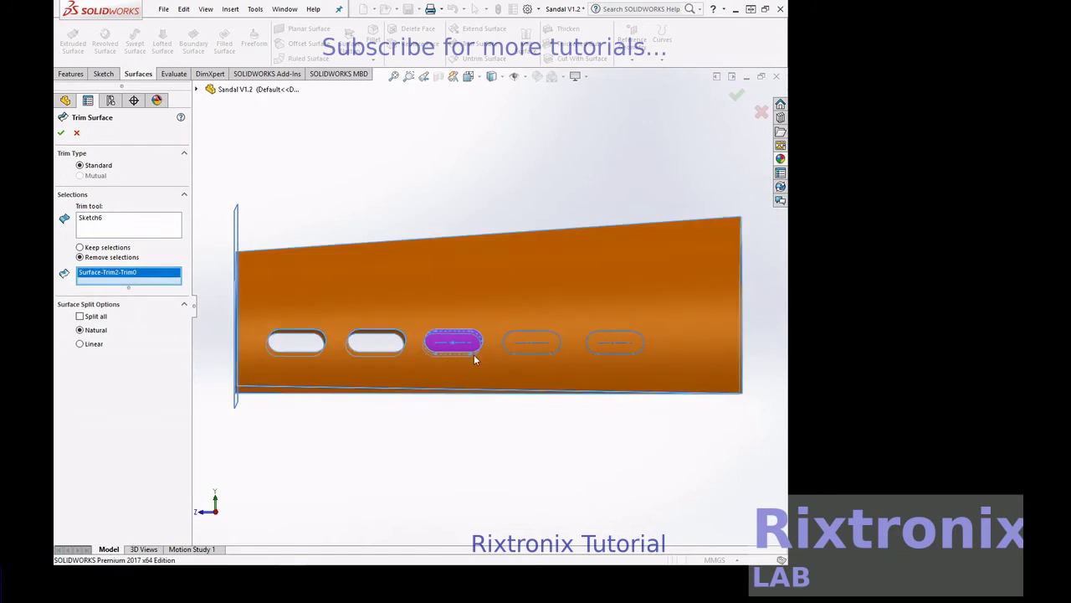
- Mark the opposite side's third slot too and confirm Surface-Trim3
right_click(562, 152)
mouse_move(609, 212)
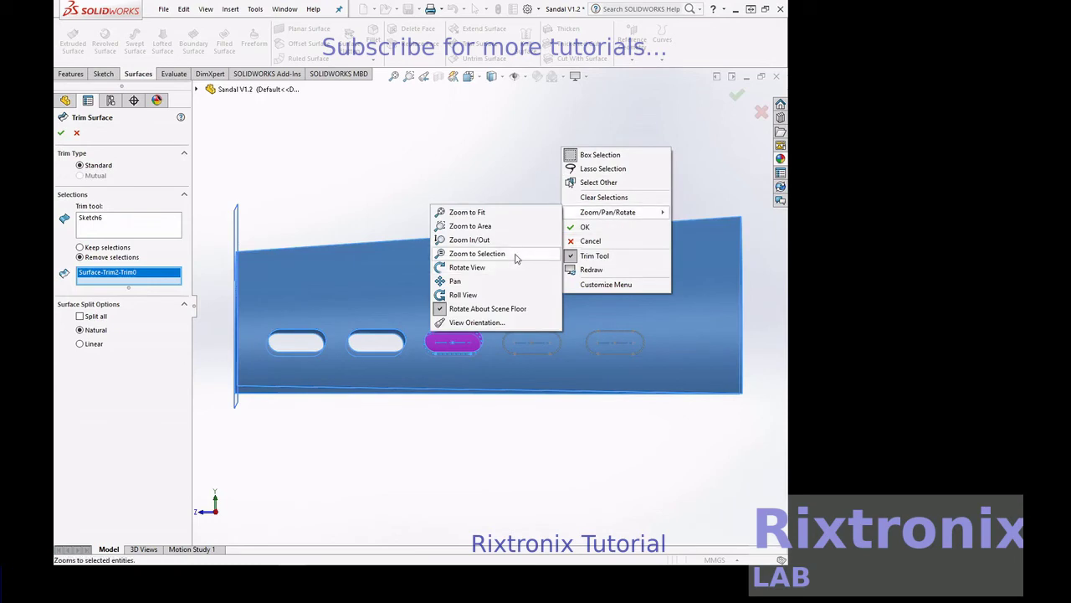
left_click(502, 267)
mouse_move(567, 172)
left_mouse_down()
mouse_move(399, 177)
mouse_move(438, 206)
left_mouse_up()
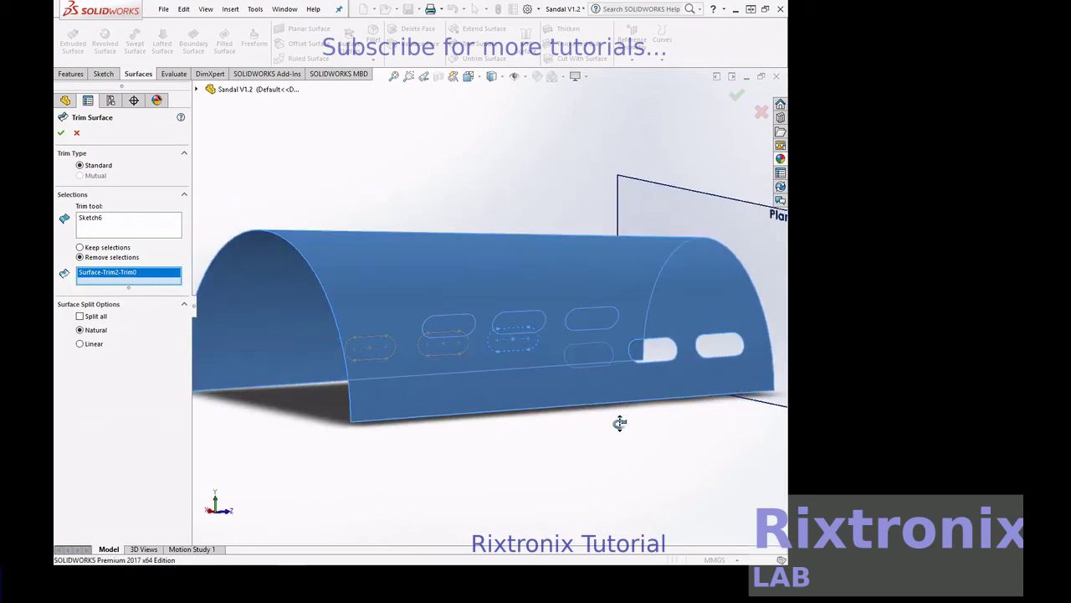
key("Escape")
left_click(604, 359)
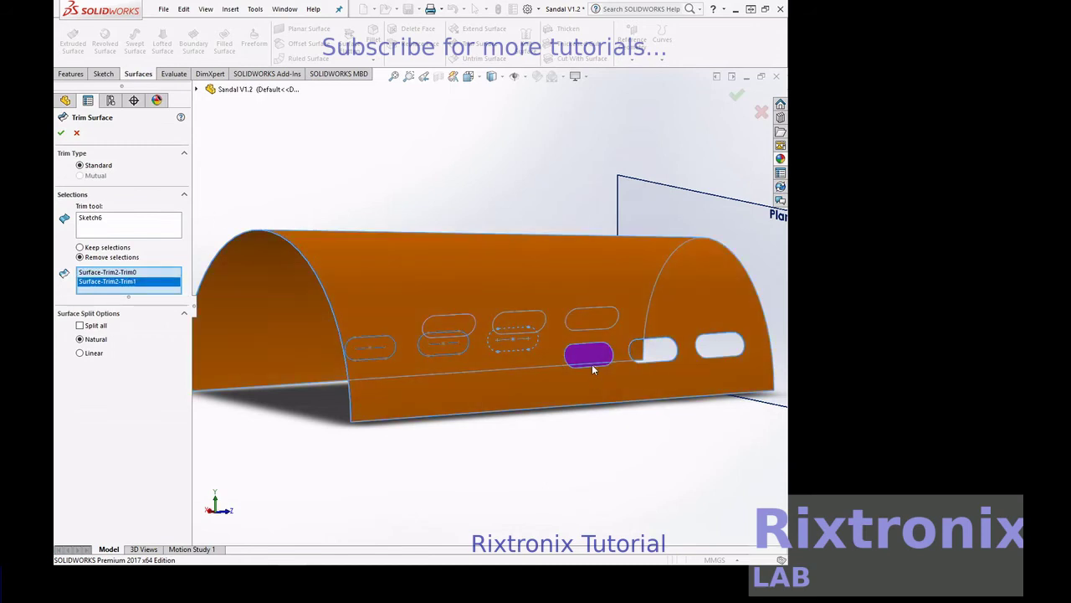
left_click(60, 132)
right_click(513, 149)
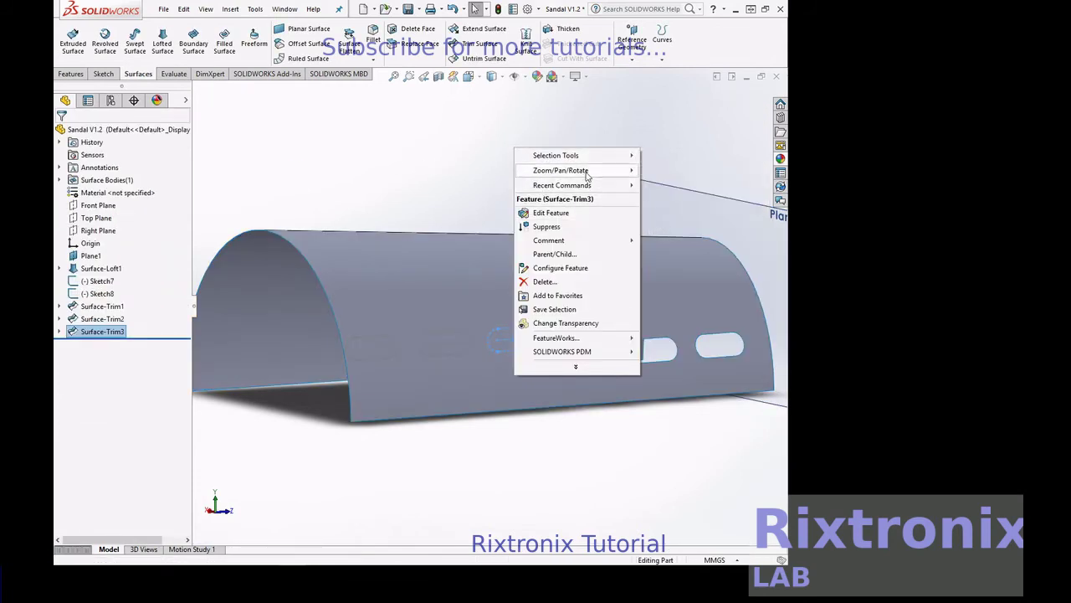
- Cut both fourth-slot regions with Sketch7, creating Surface-Trim4
left_click(674, 226)
mouse_move(661, 226)
left_mouse_down()
mouse_move(485, 173)
mouse_move(371, 175)
mouse_move(413, 151)
mouse_move(410, 132)
mouse_move(390, 139)
left_mouse_up()
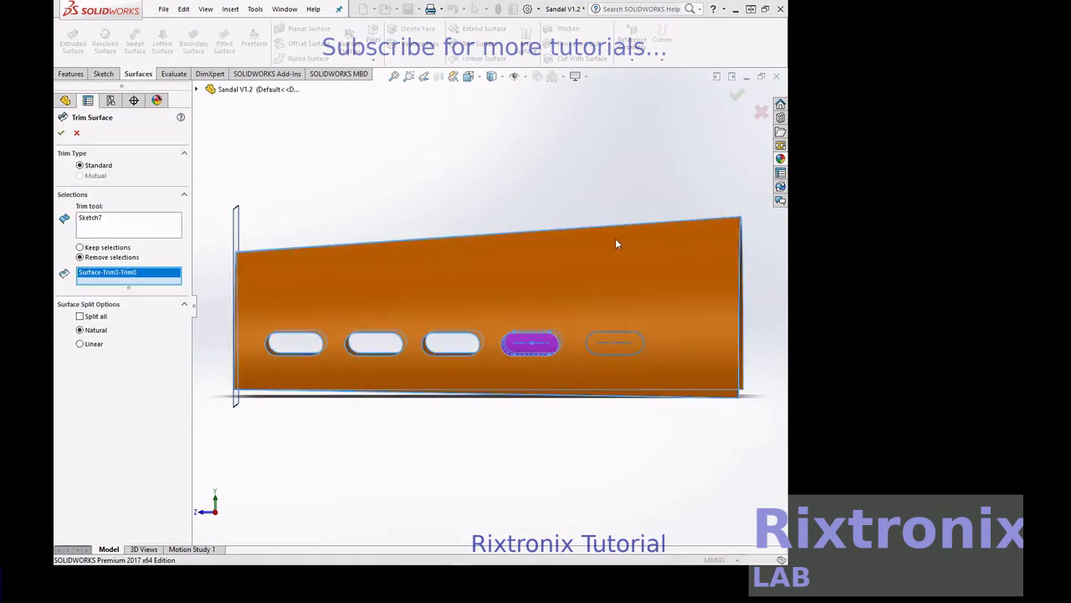
right_click(623, 149)
mouse_move(670, 211)
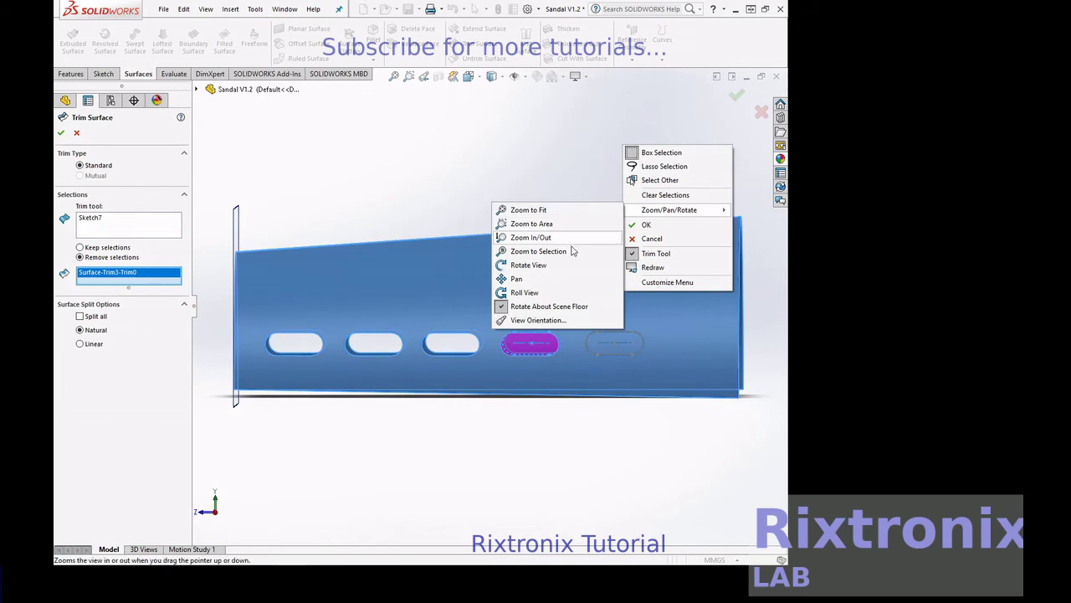
left_click(561, 264)
left_click_drag(562, 127, 419, 141)
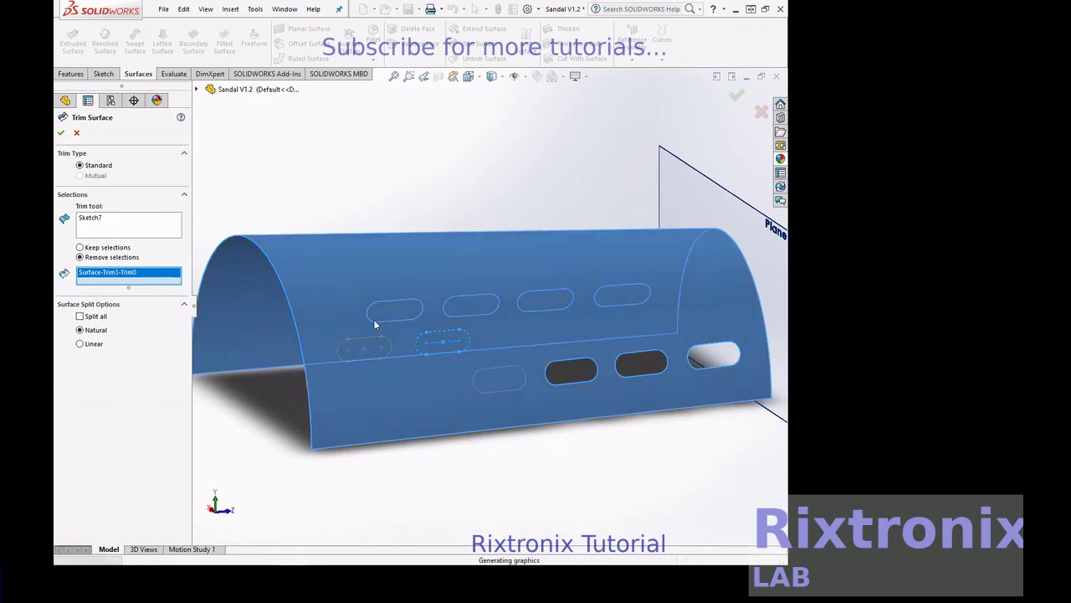
left_click(501, 384)
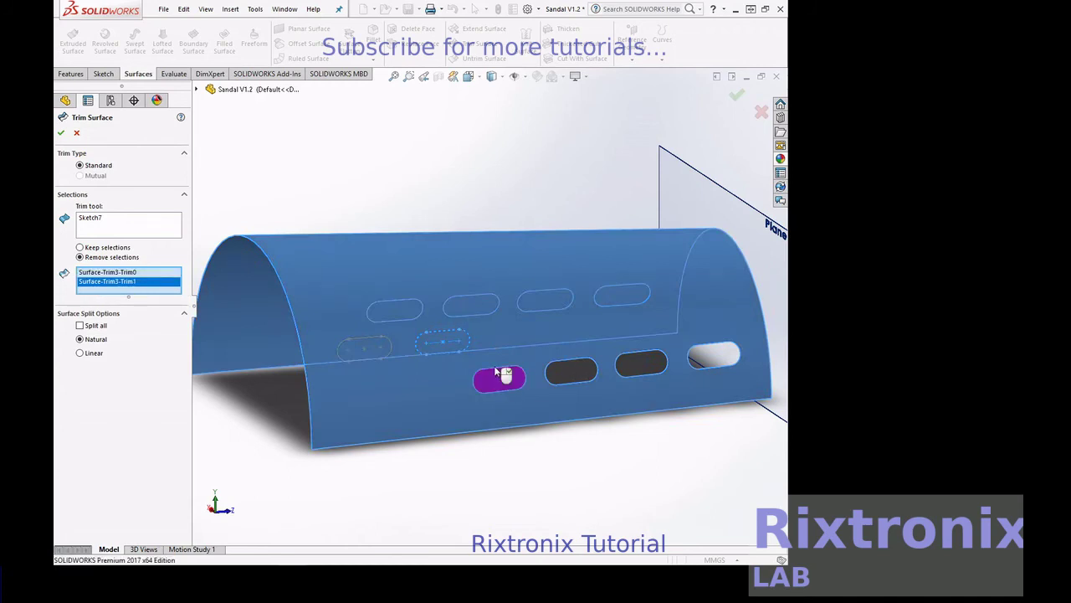
left_click(61, 132)
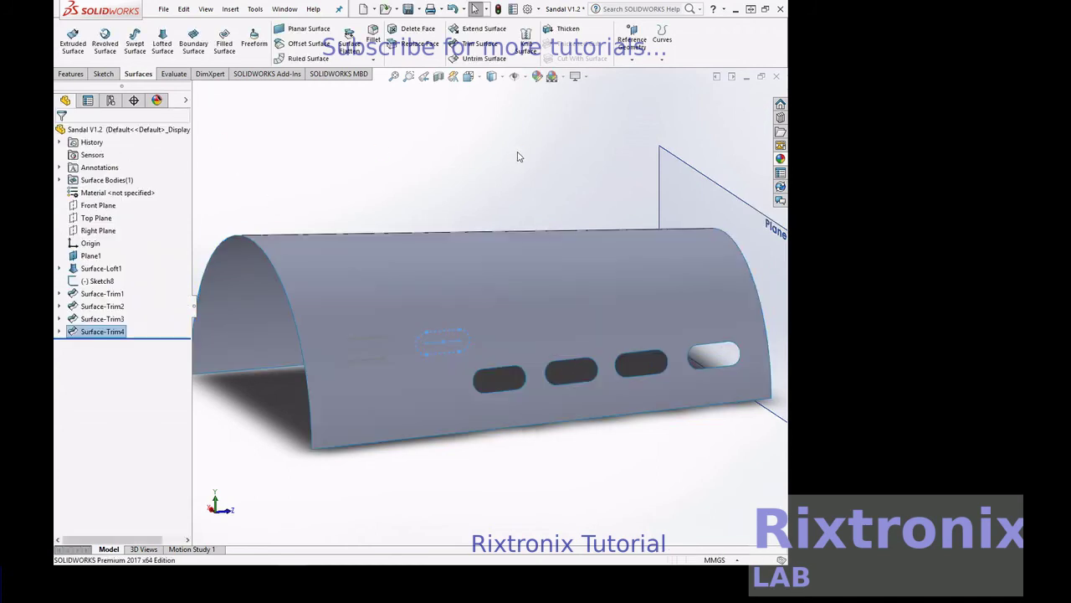
- Start a new Trim Surface with Sketch8 as the trim tool
right_click(517, 156)
mouse_move(565, 175)
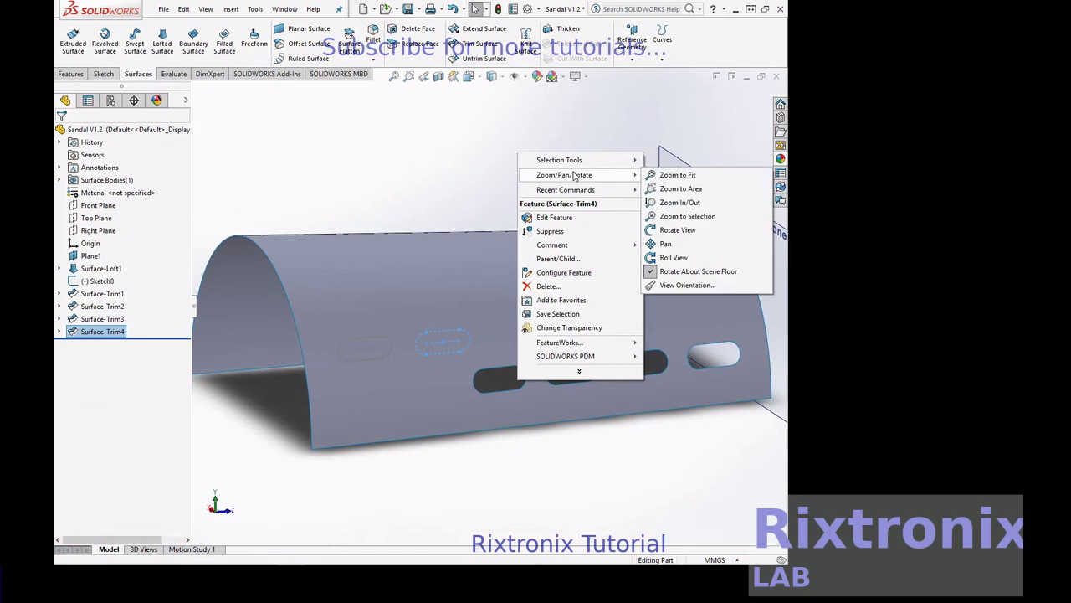
left_click(677, 229)
mouse_move(586, 193)
left_mouse_down()
mouse_move(325, 172)
mouse_move(341, 148)
left_mouse_up()
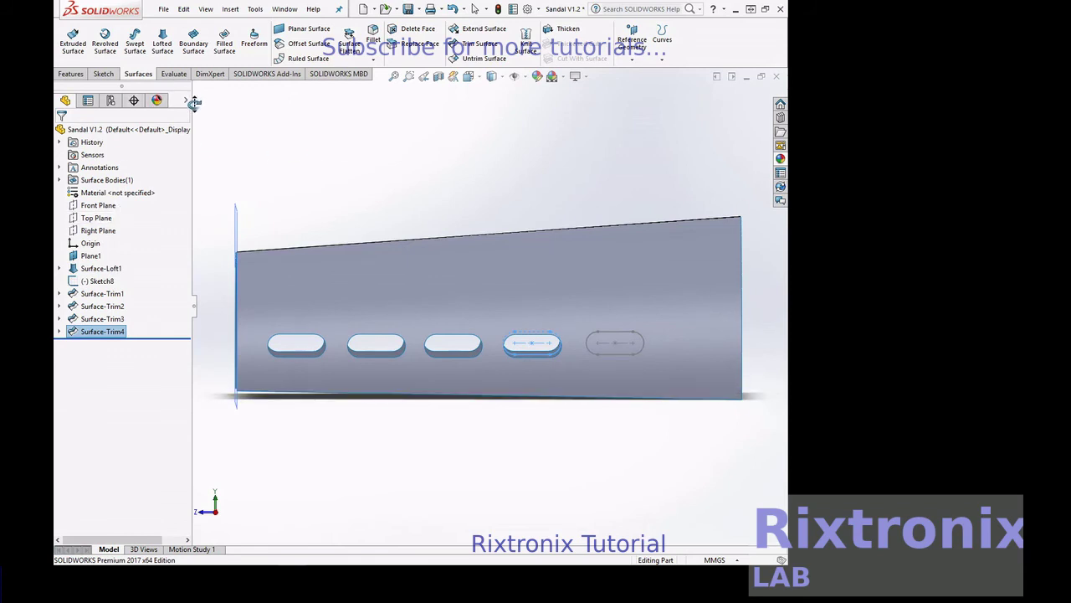
left_click(478, 48)
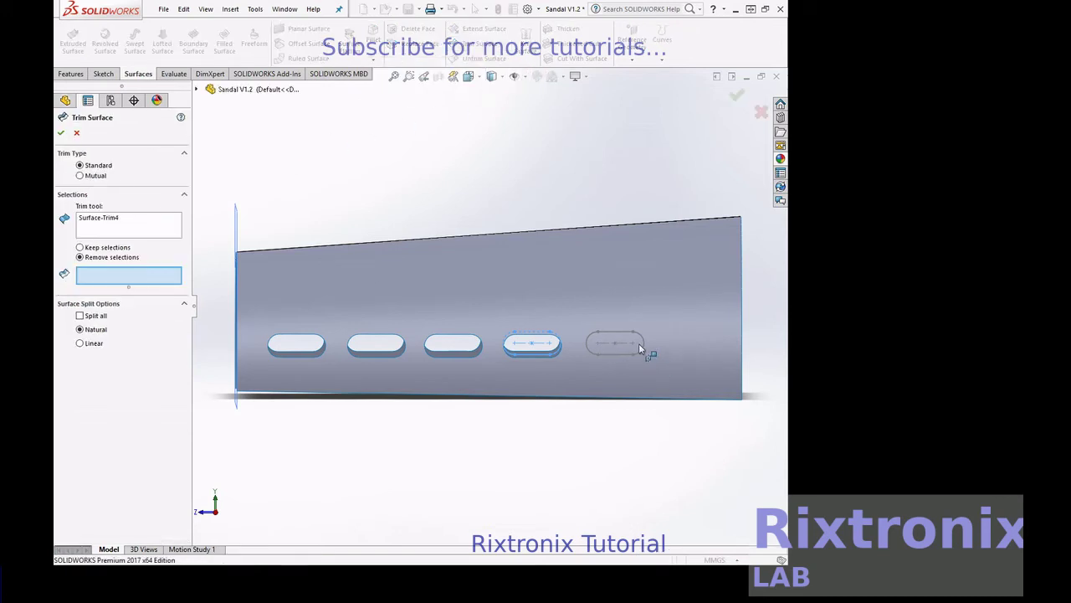
left_click(141, 227)
key("Delete")
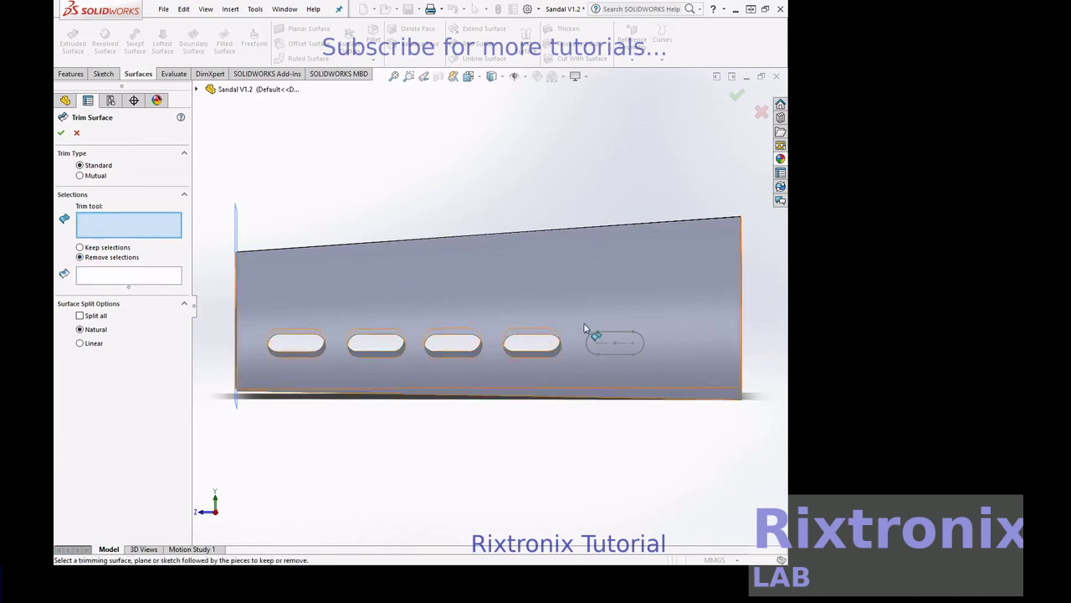
left_click(622, 340)
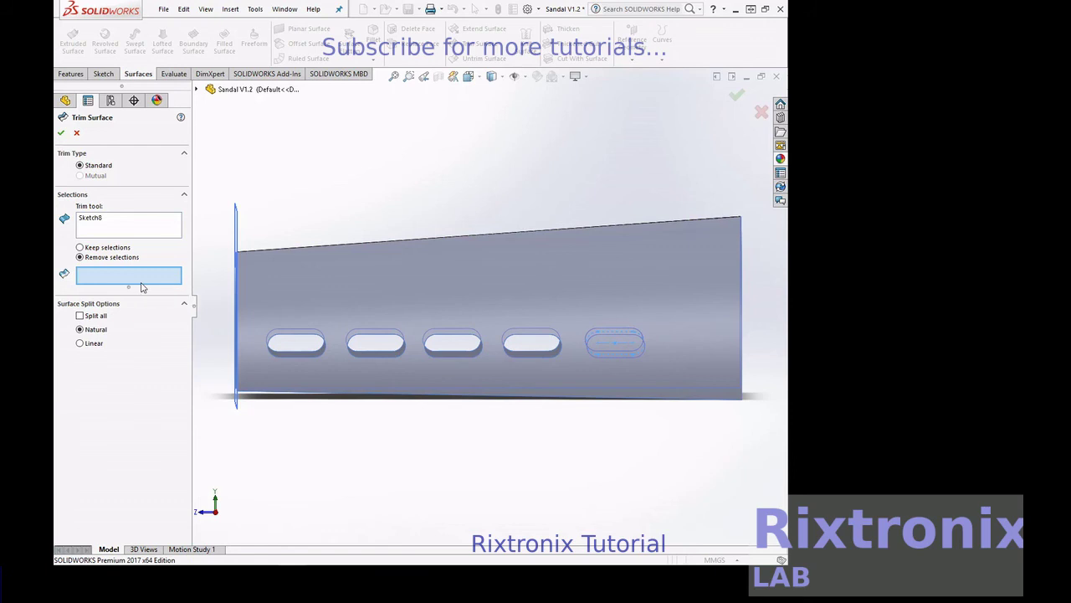
- Remove the fifth slot on both sides and confirm Surface-Trim5
left_click(634, 351)
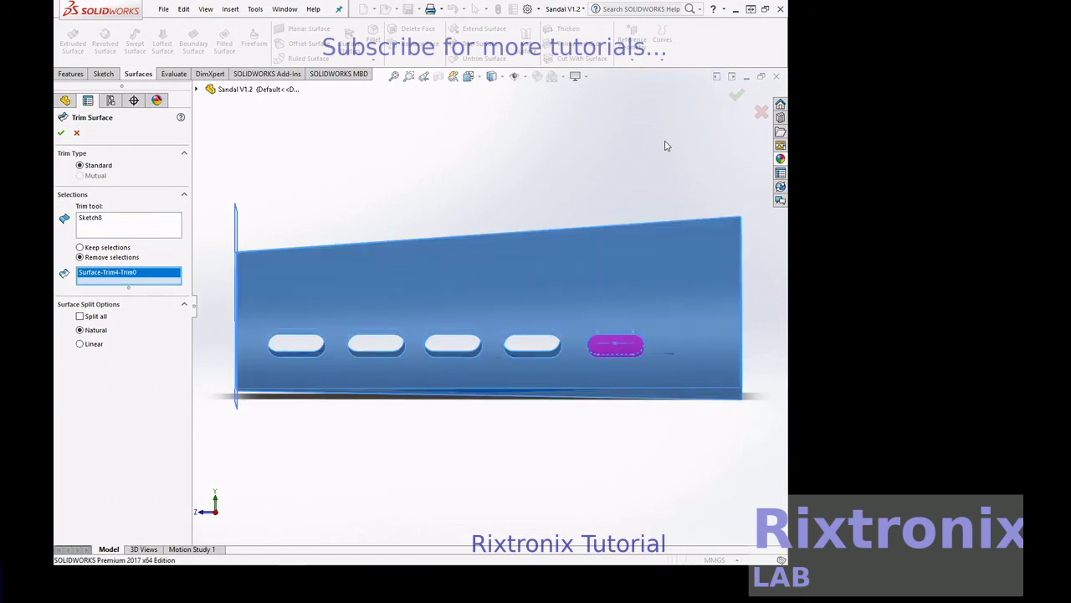
right_click(664, 143)
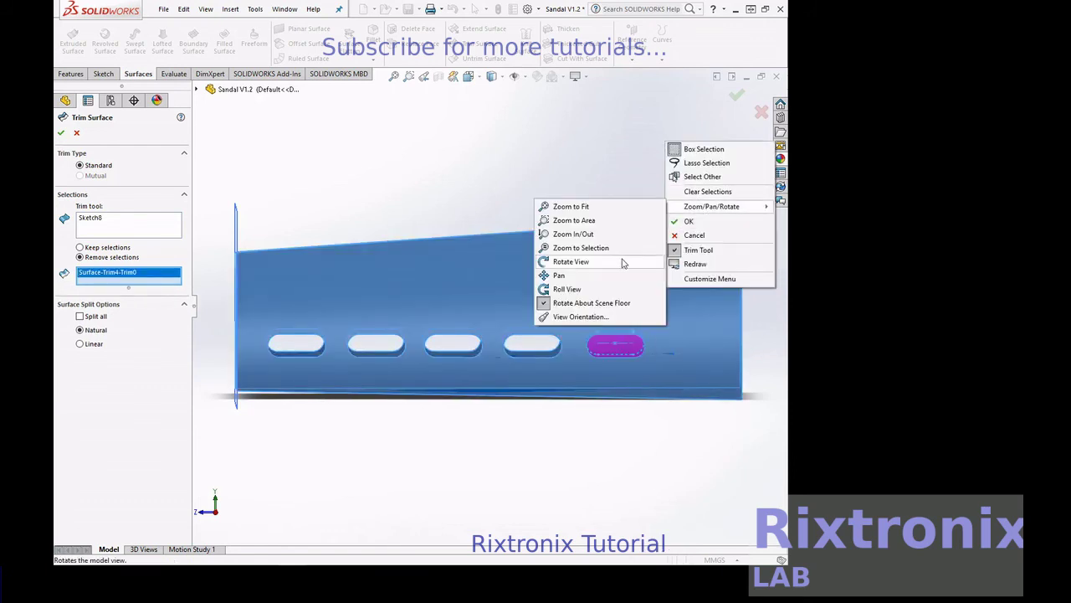
mouse_move(712, 206)
left_click(581, 259)
mouse_move(623, 253)
left_mouse_down()
mouse_move(592, 179)
mouse_move(427, 196)
mouse_move(435, 175)
mouse_move(473, 157)
left_mouse_up()
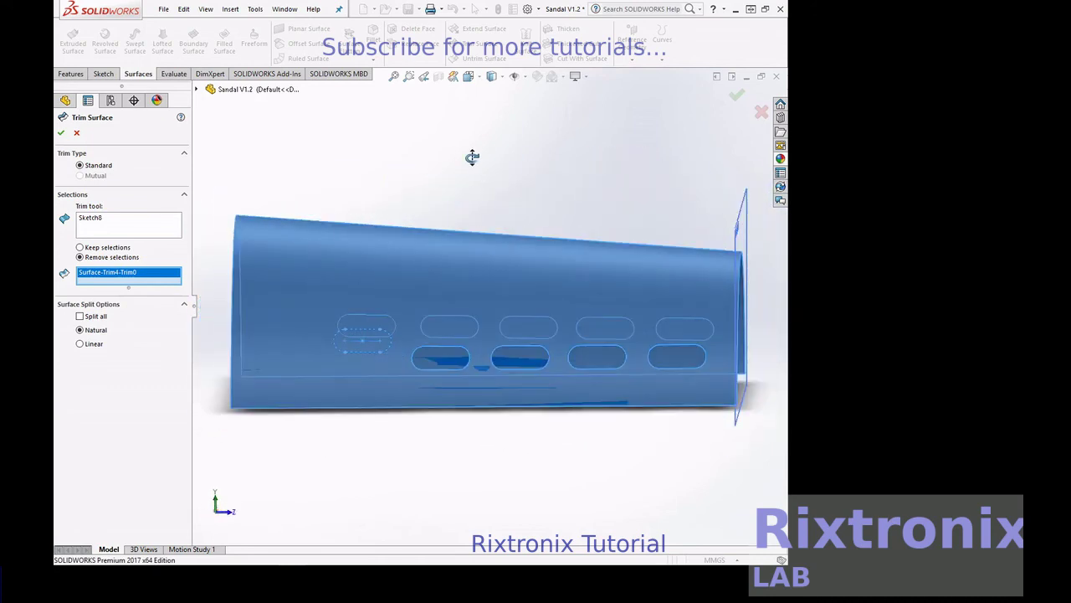
left_click(362, 367)
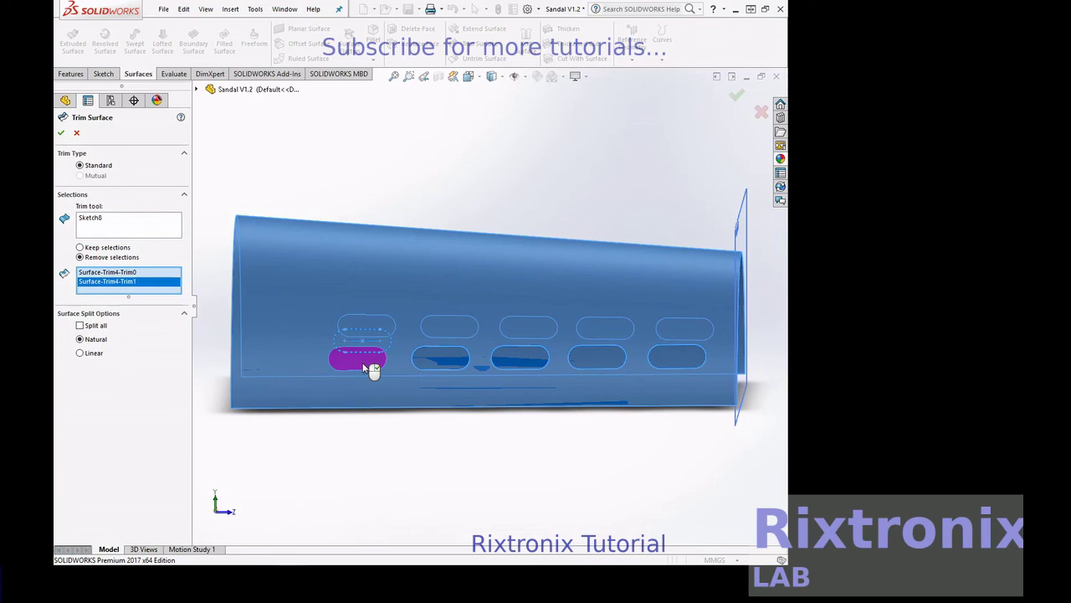
key("Return")
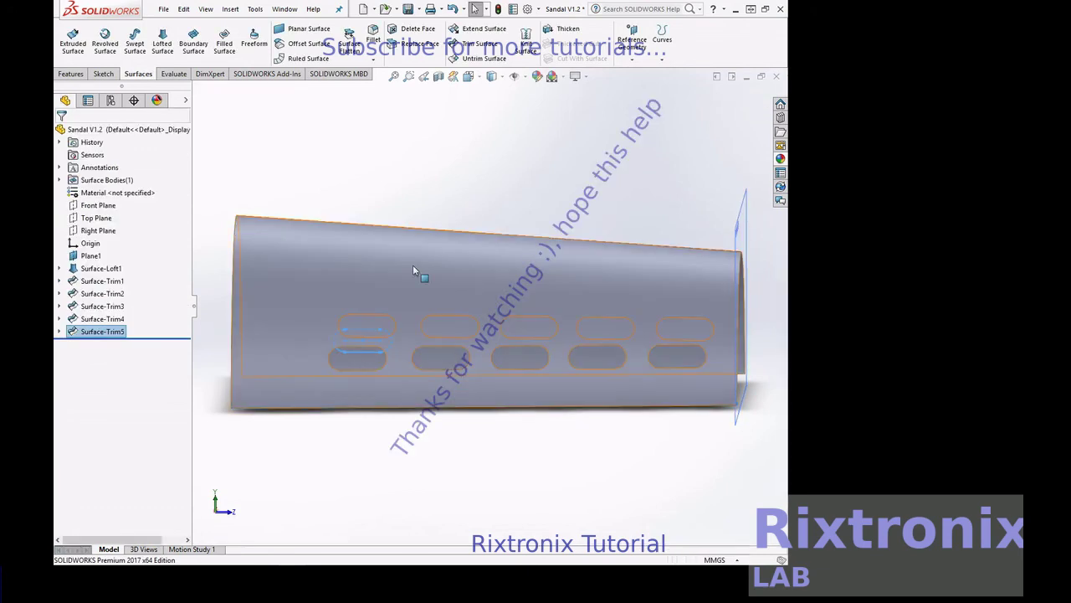
- Save the part as a new copy named 'Sandal V1.2.1'
right_click(569, 142)
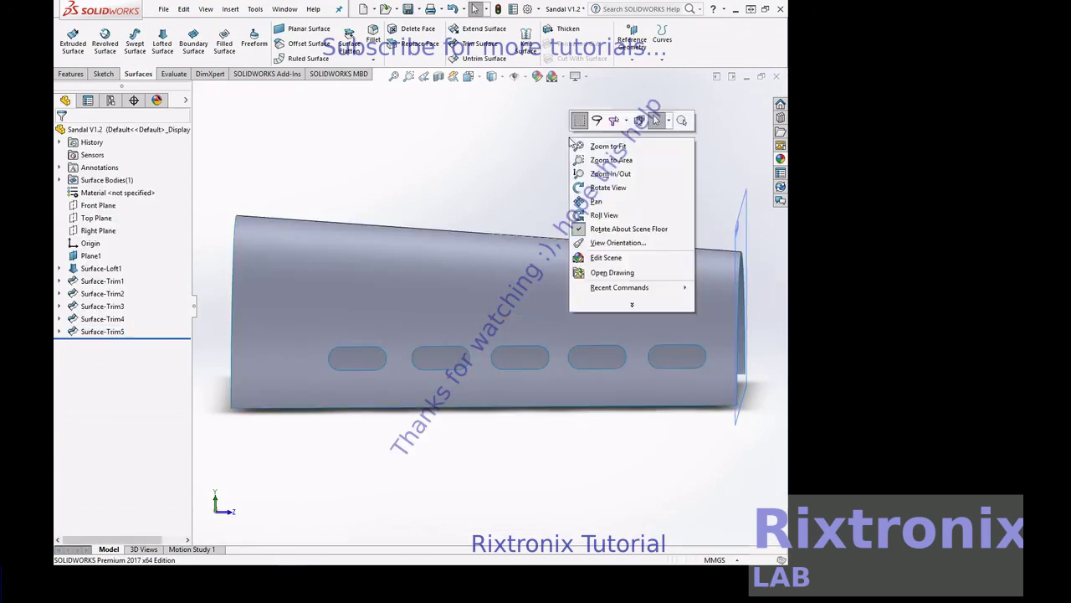
left_click(164, 9)
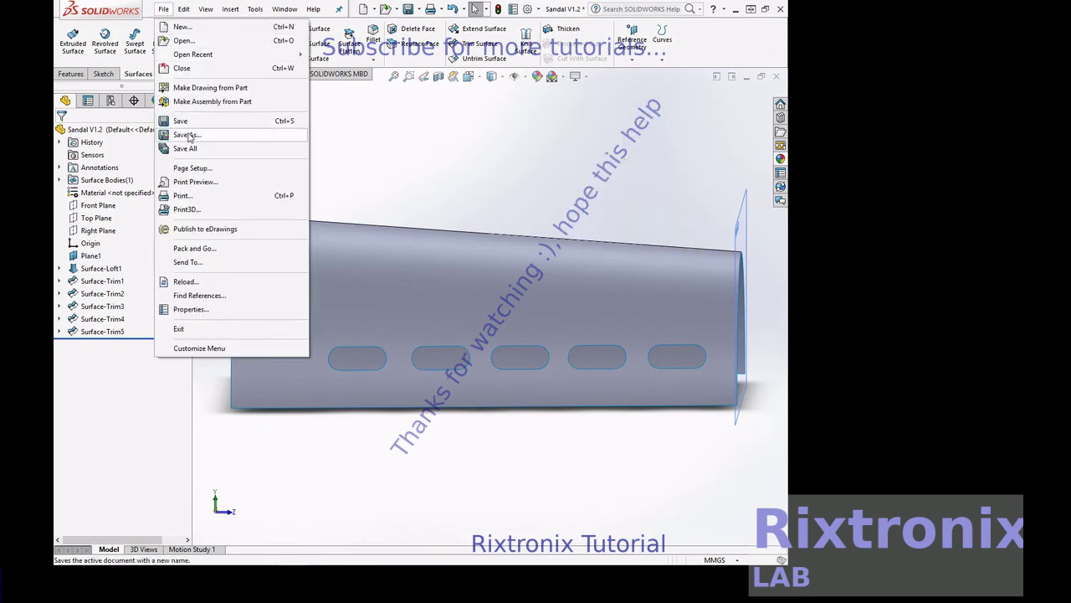
left_click(187, 135)
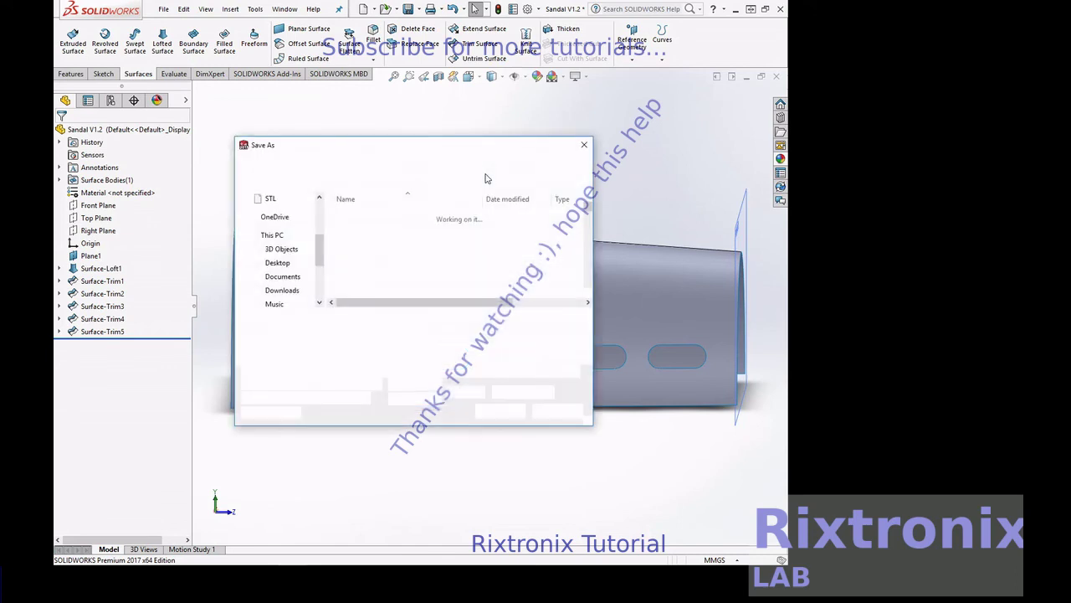
left_click(359, 319)
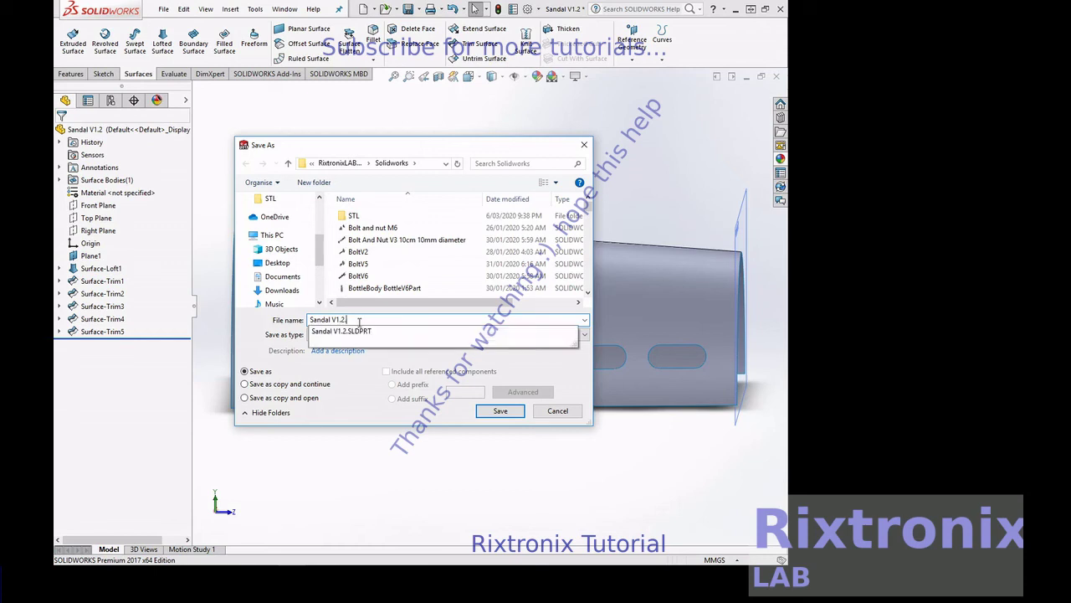
key("Return")
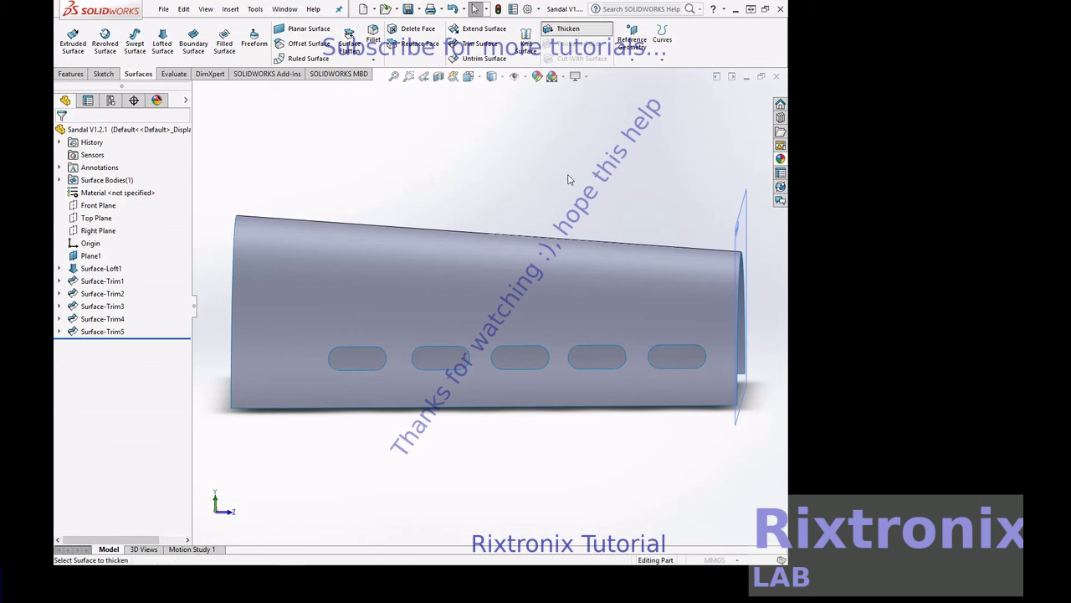
- Thicken Surface-Trim5 to 2 mm, creating the solid Thicken1
left_click(559, 29)
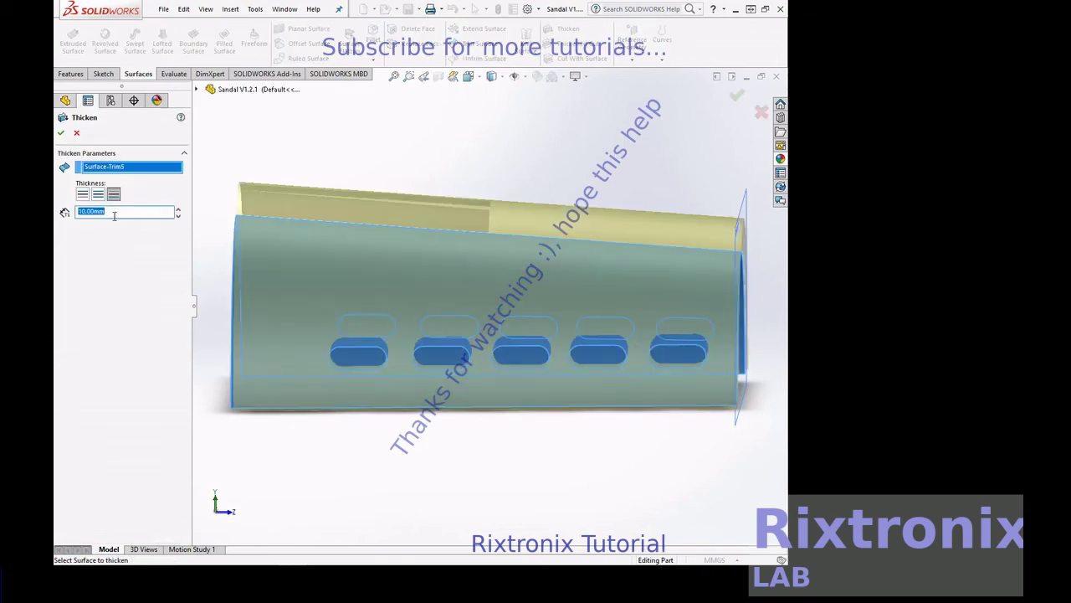
double_click(115, 215)
type("2")
key("Return")
right_click(312, 149)
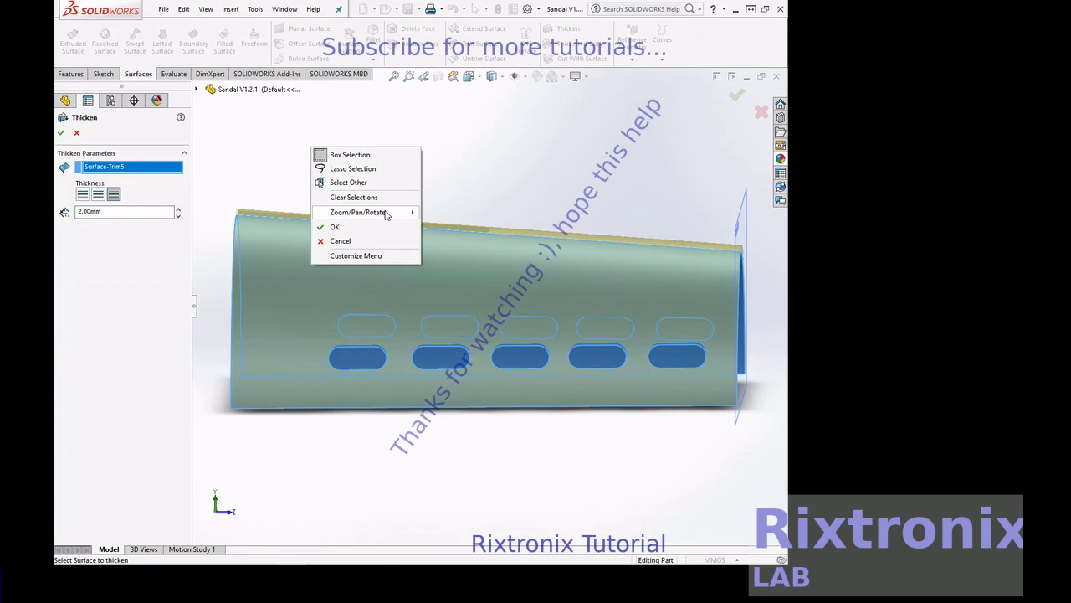
left_click(469, 266)
mouse_move(555, 195)
left_mouse_down()
mouse_move(407, 184)
mouse_move(337, 205)
mouse_move(287, 204)
mouse_move(422, 203)
mouse_move(421, 187)
left_mouse_up()
key("Return")
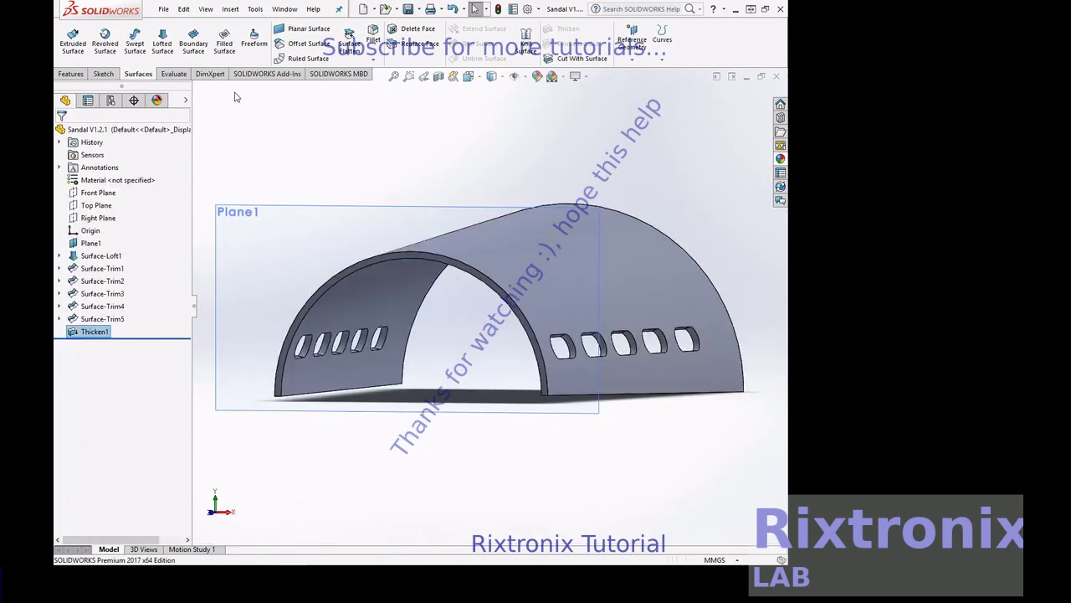
- Measure the front arch edge: 128.45 mm arc length, 81.77 mm span between ends
left_click(174, 75)
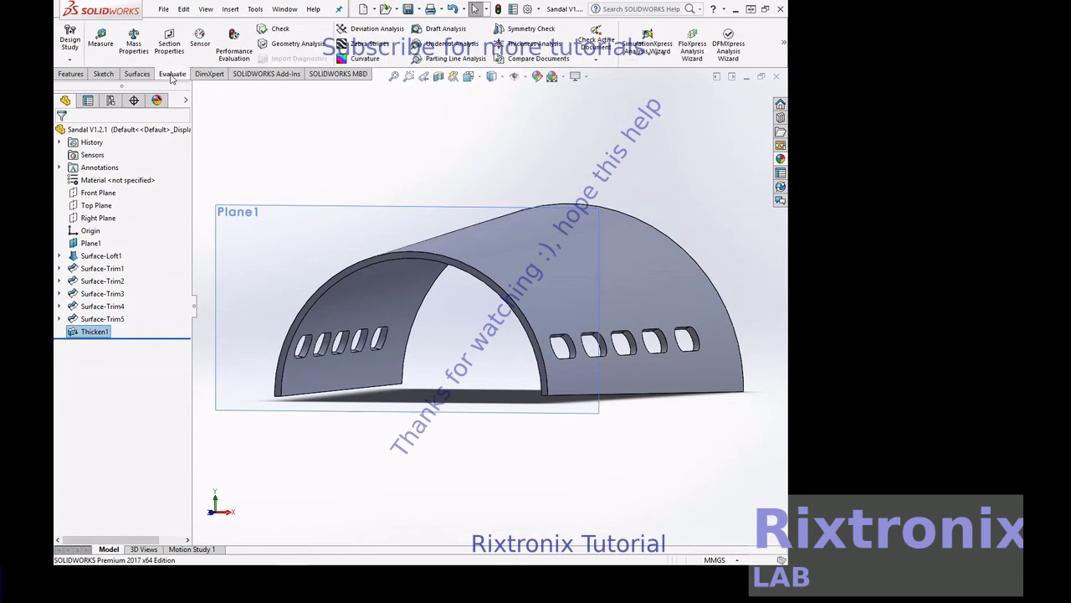
left_click(105, 57)
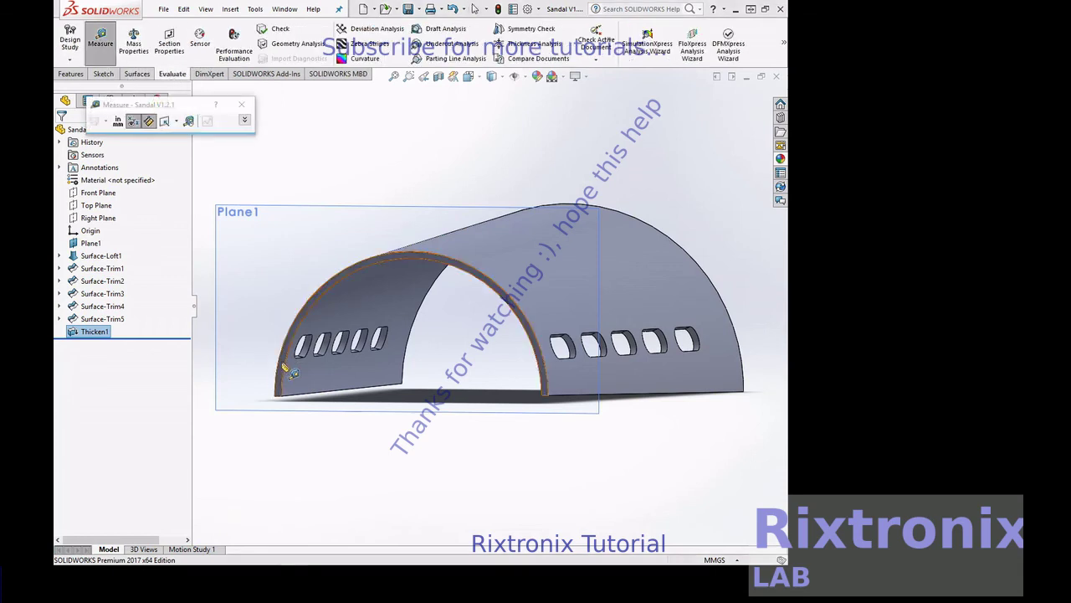
left_click(285, 389)
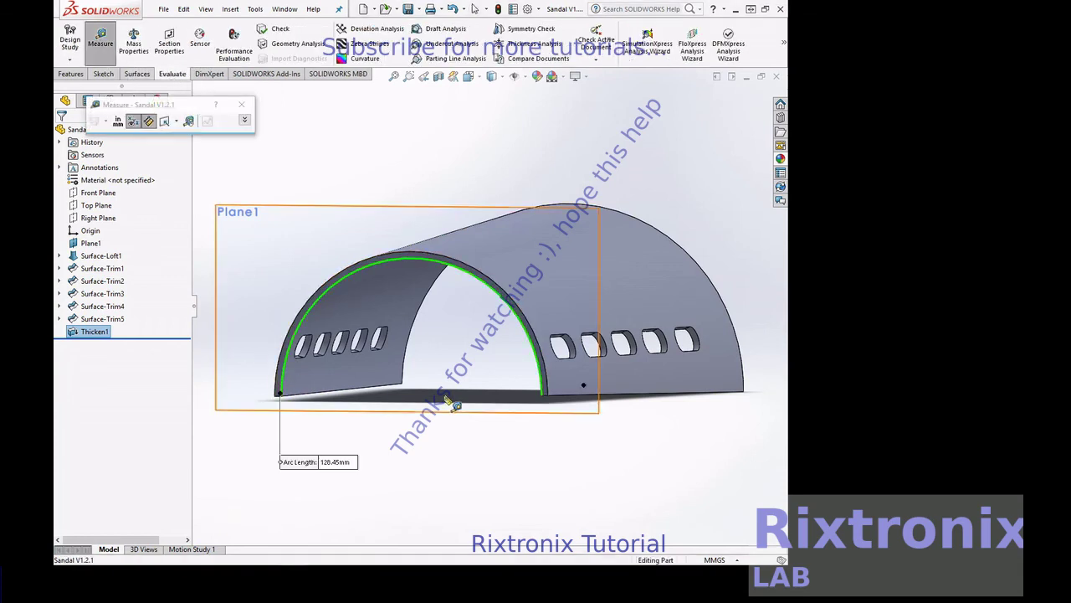
left_click(545, 393)
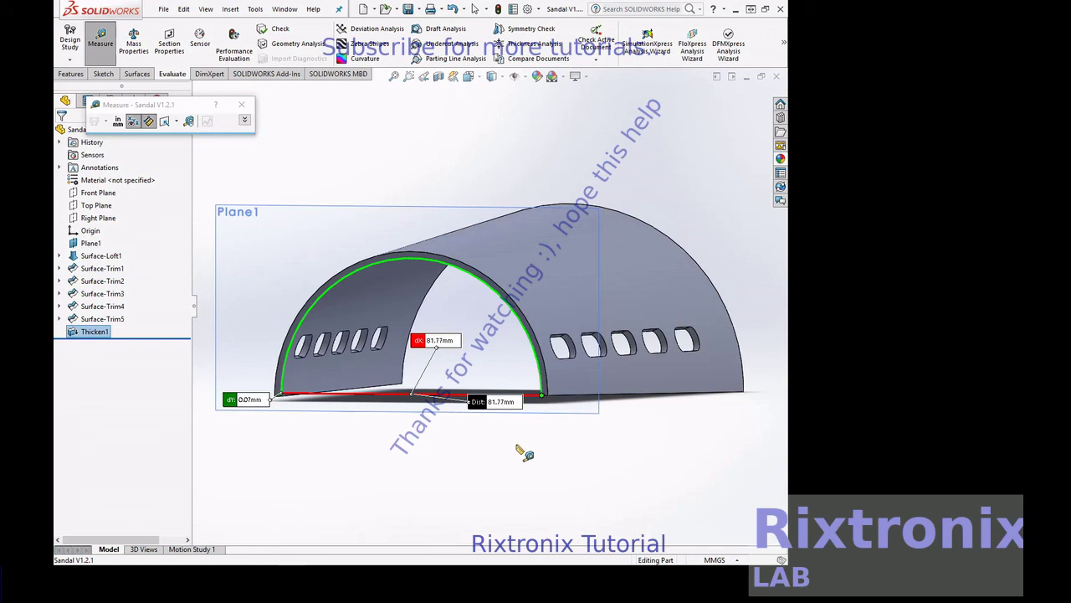
key("Escape")
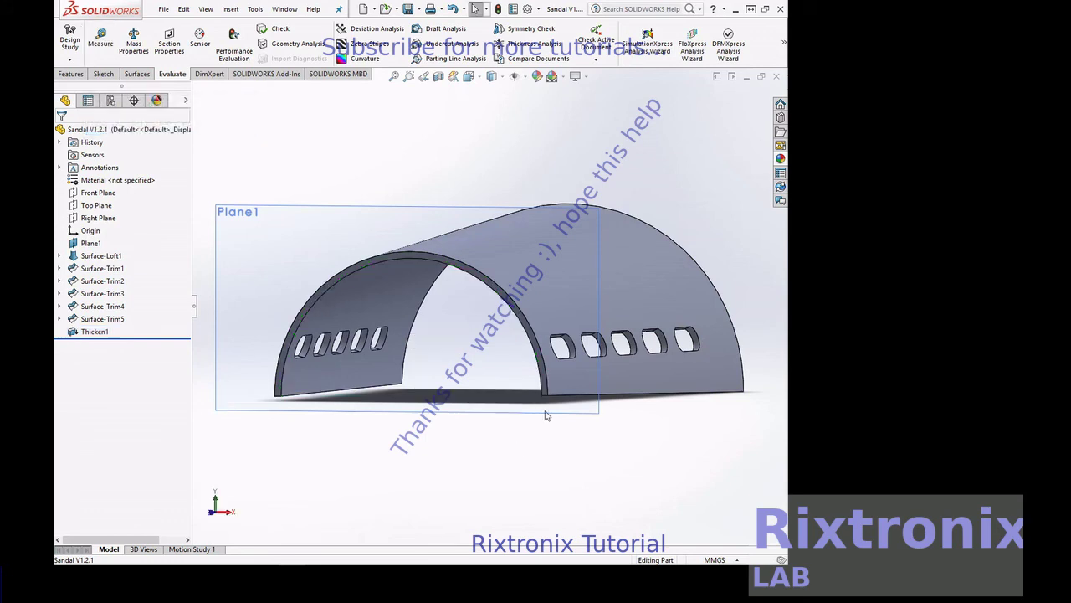